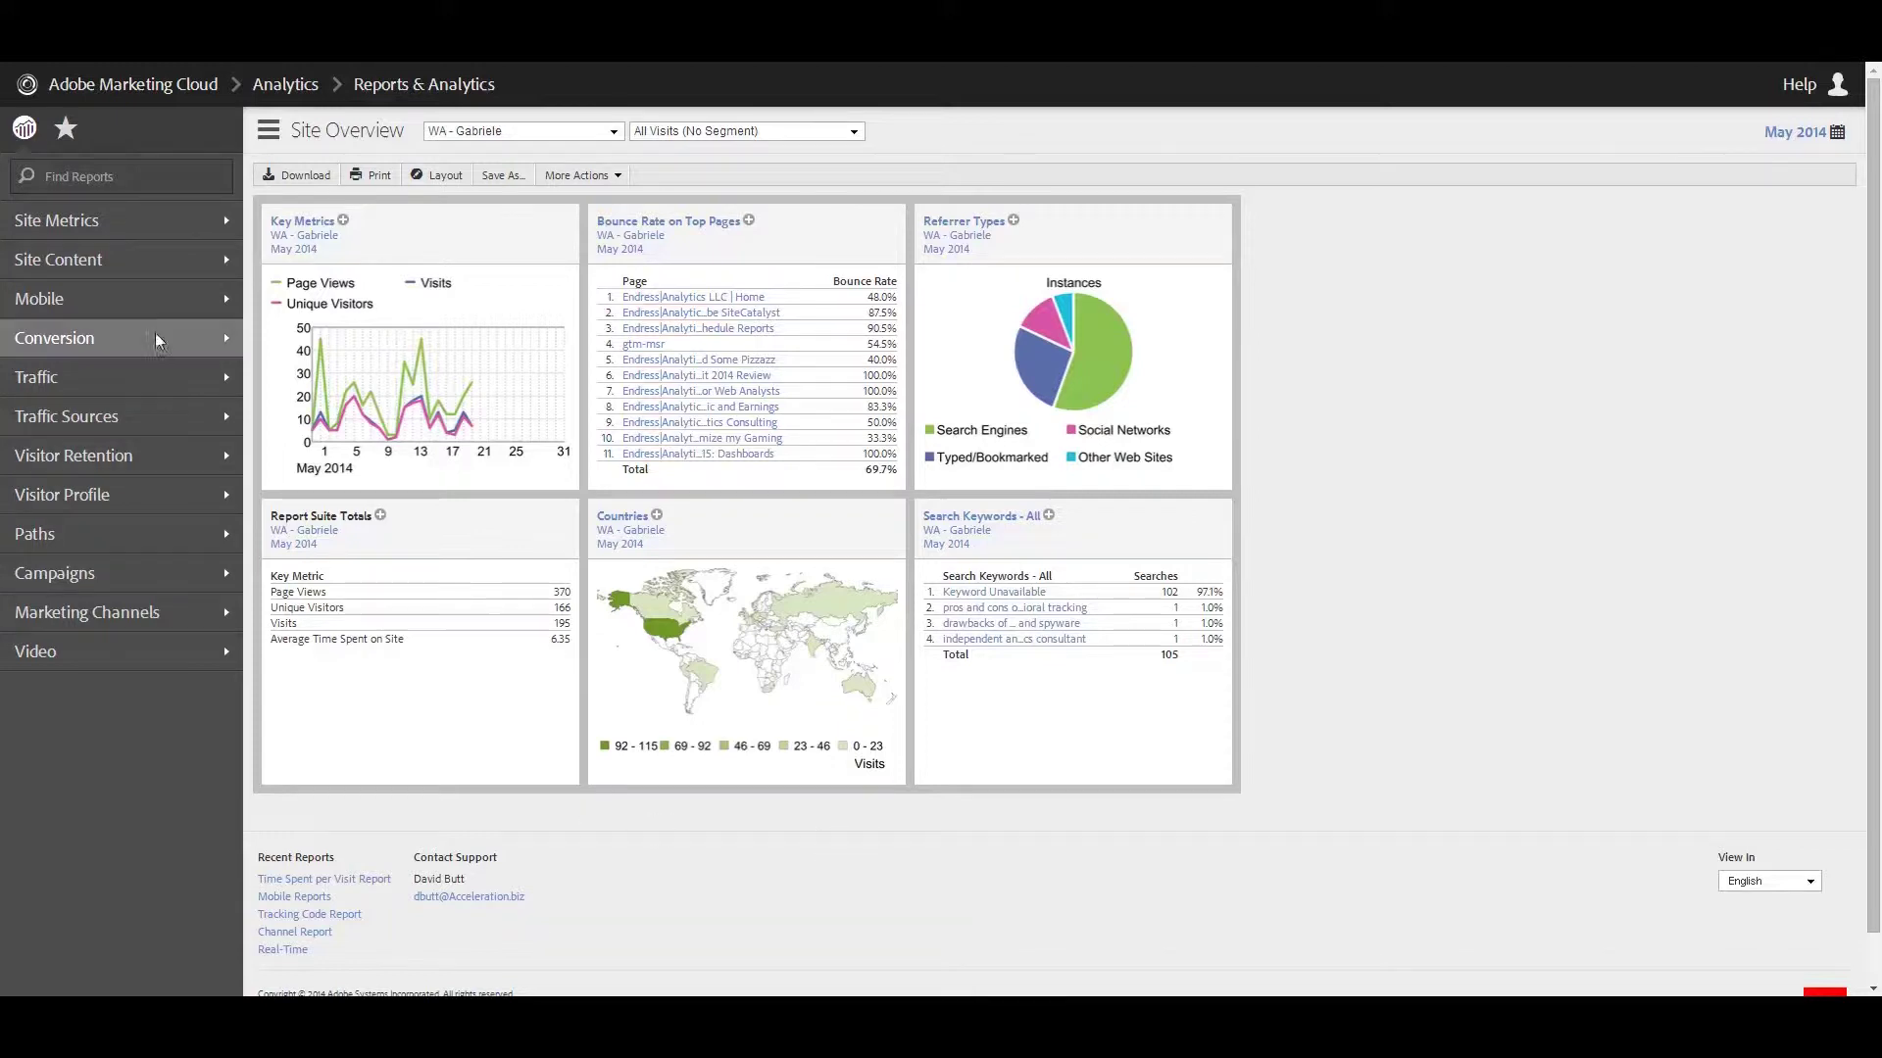
- Open the Site Metrics > Time Spent per Visit report for May 2014
mouse_move(161, 222)
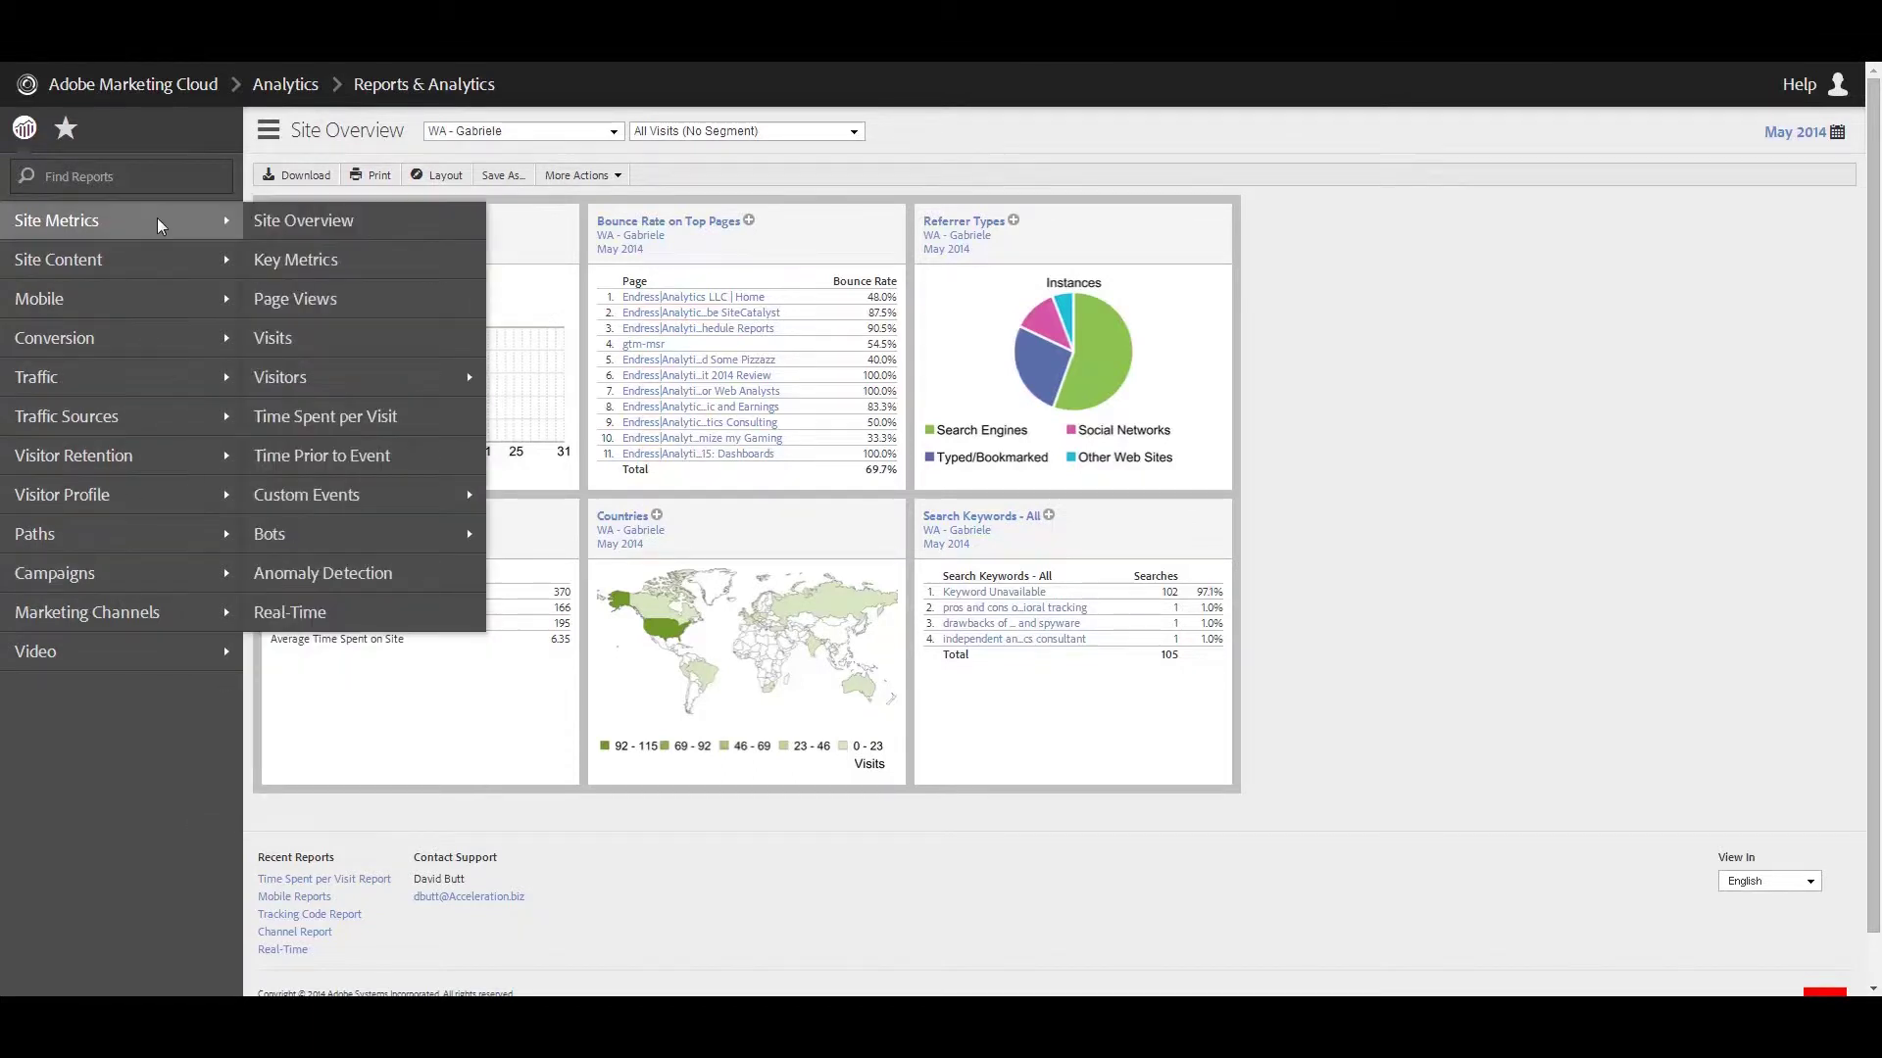
click(294, 419)
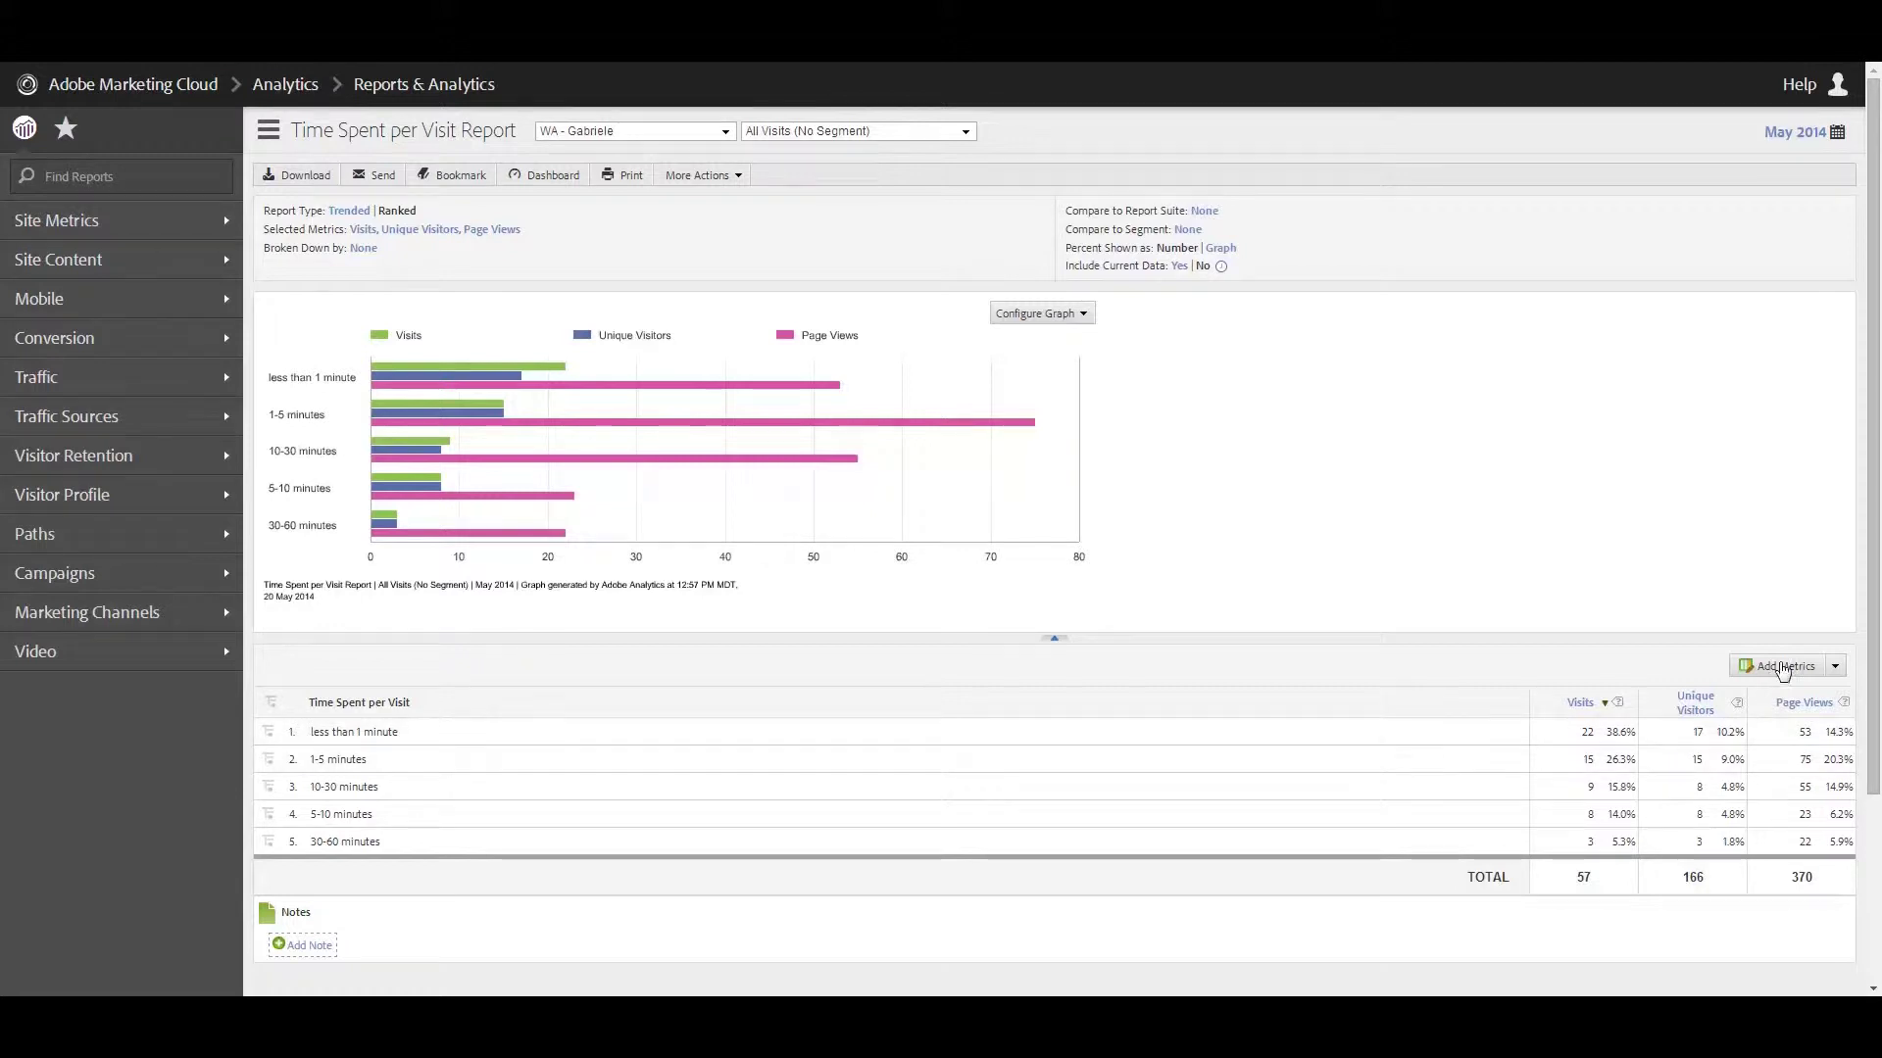
- Remove Page Views and Unique Visitors from the report so only Visits remains
click(1813, 676)
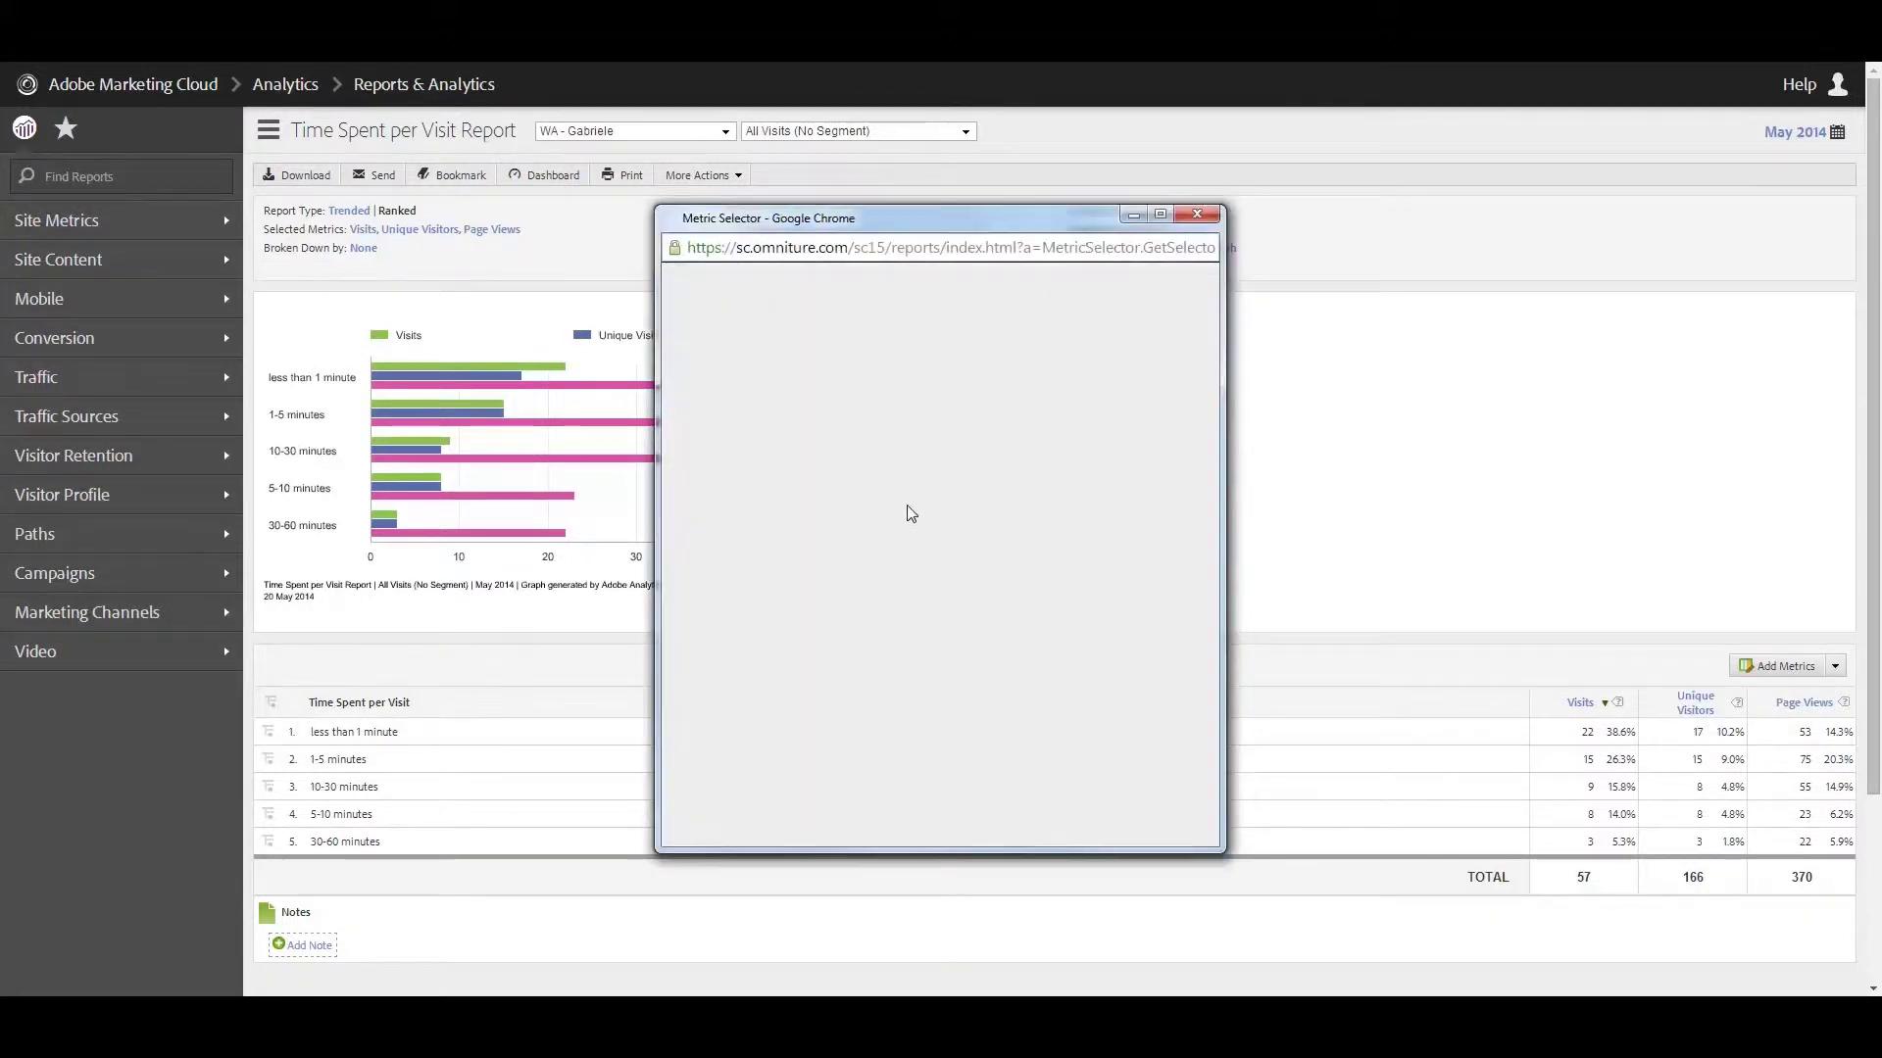
drag(999, 454, 1004, 741)
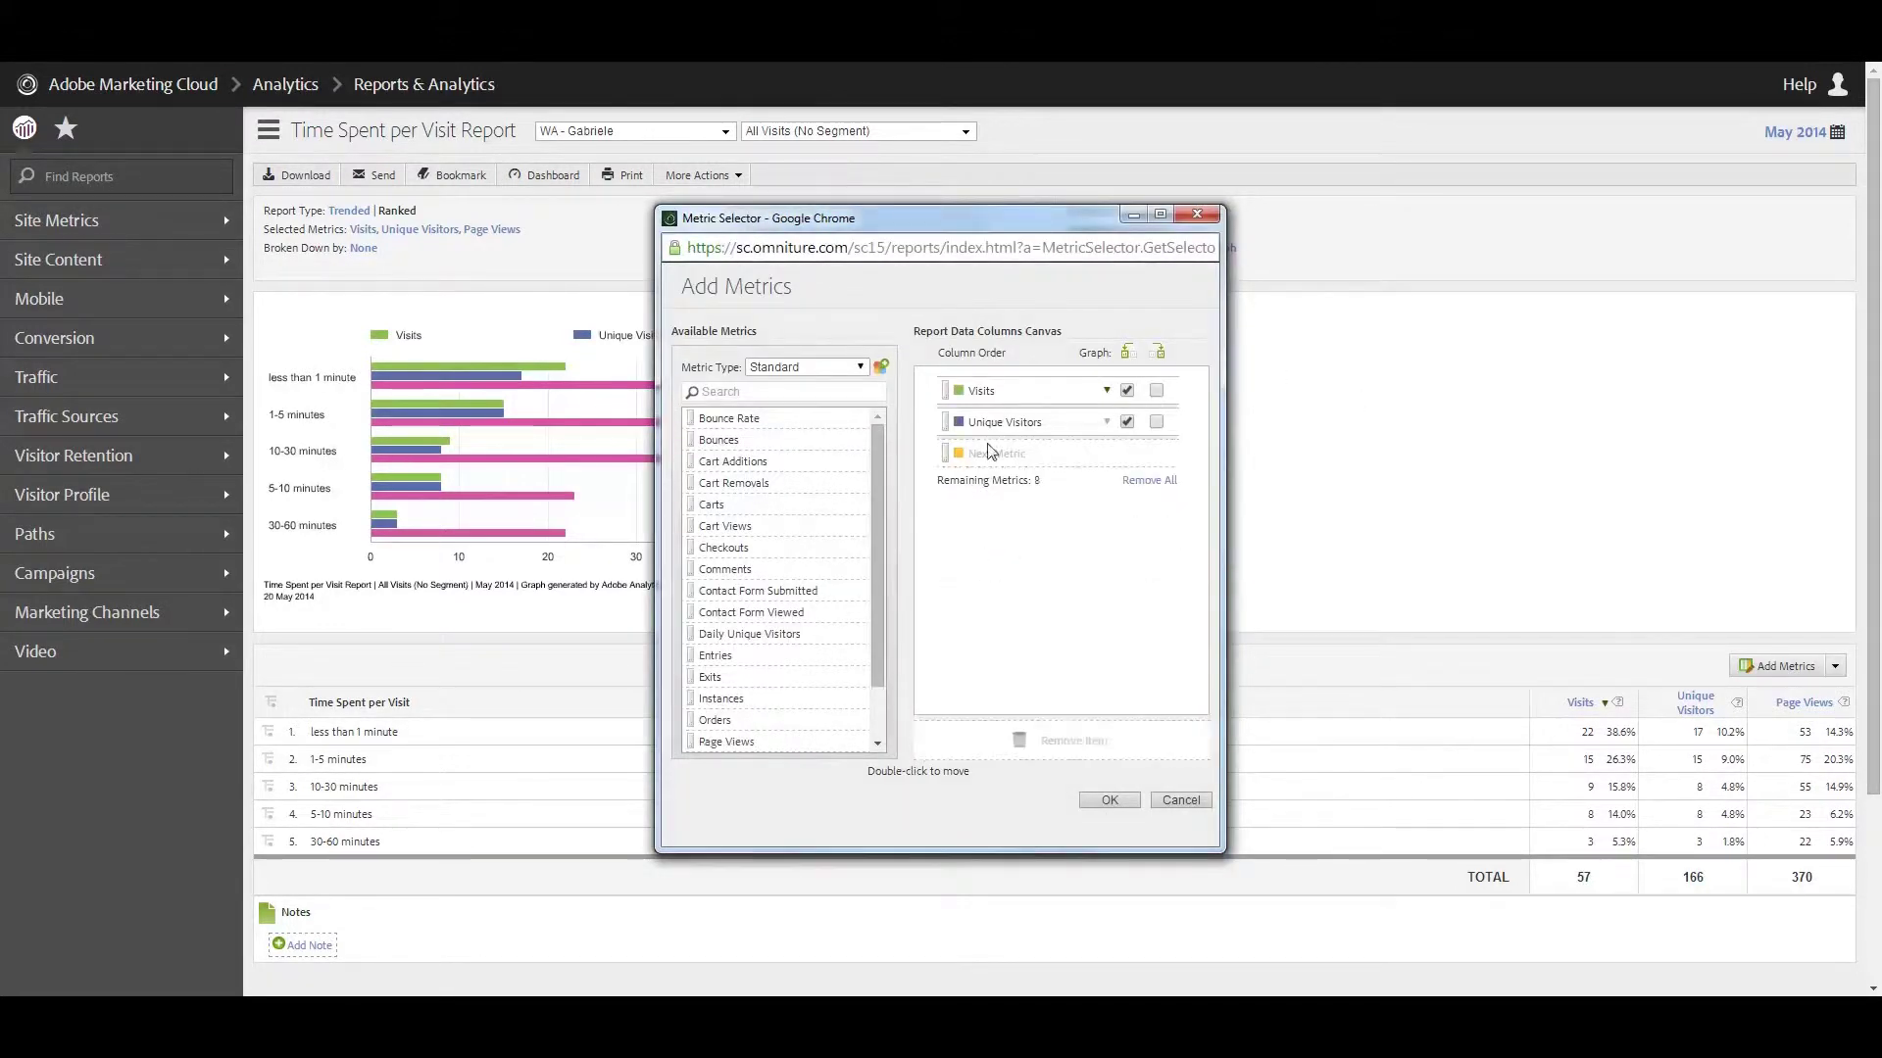
drag(1004, 422, 985, 741)
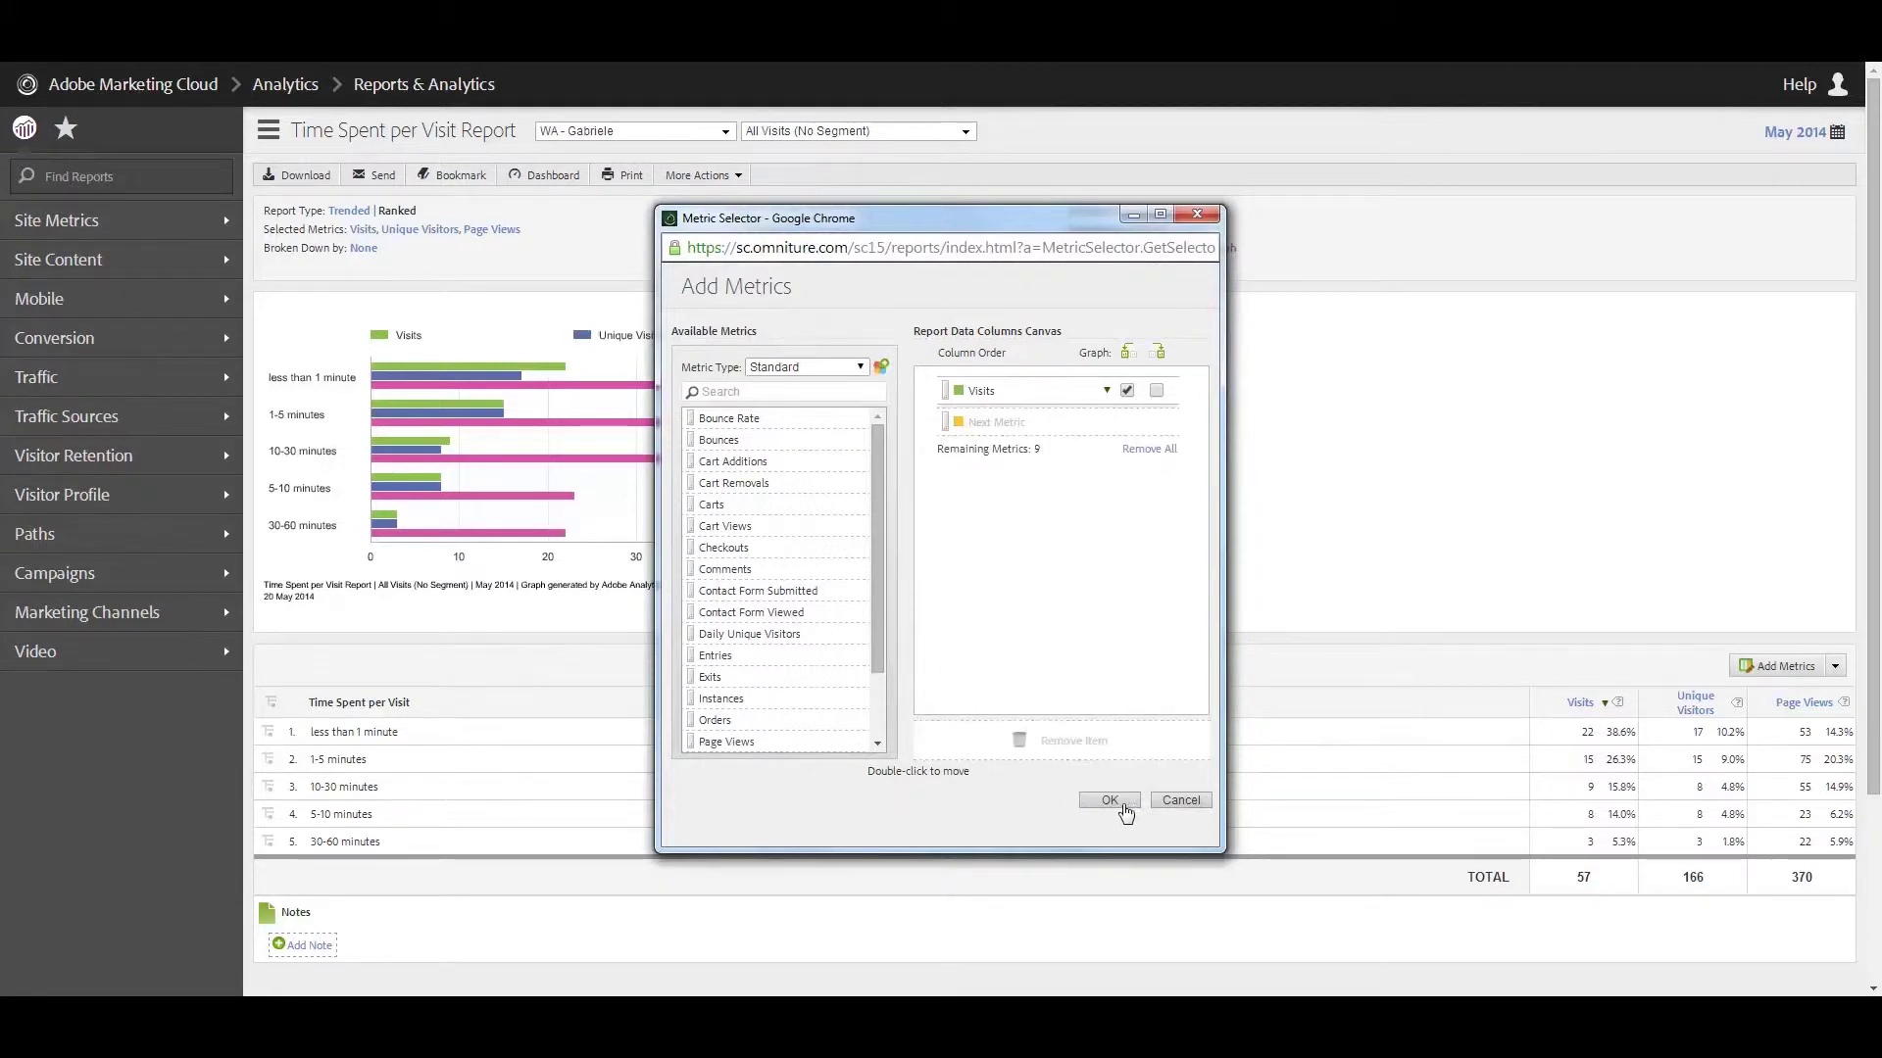
click(1110, 802)
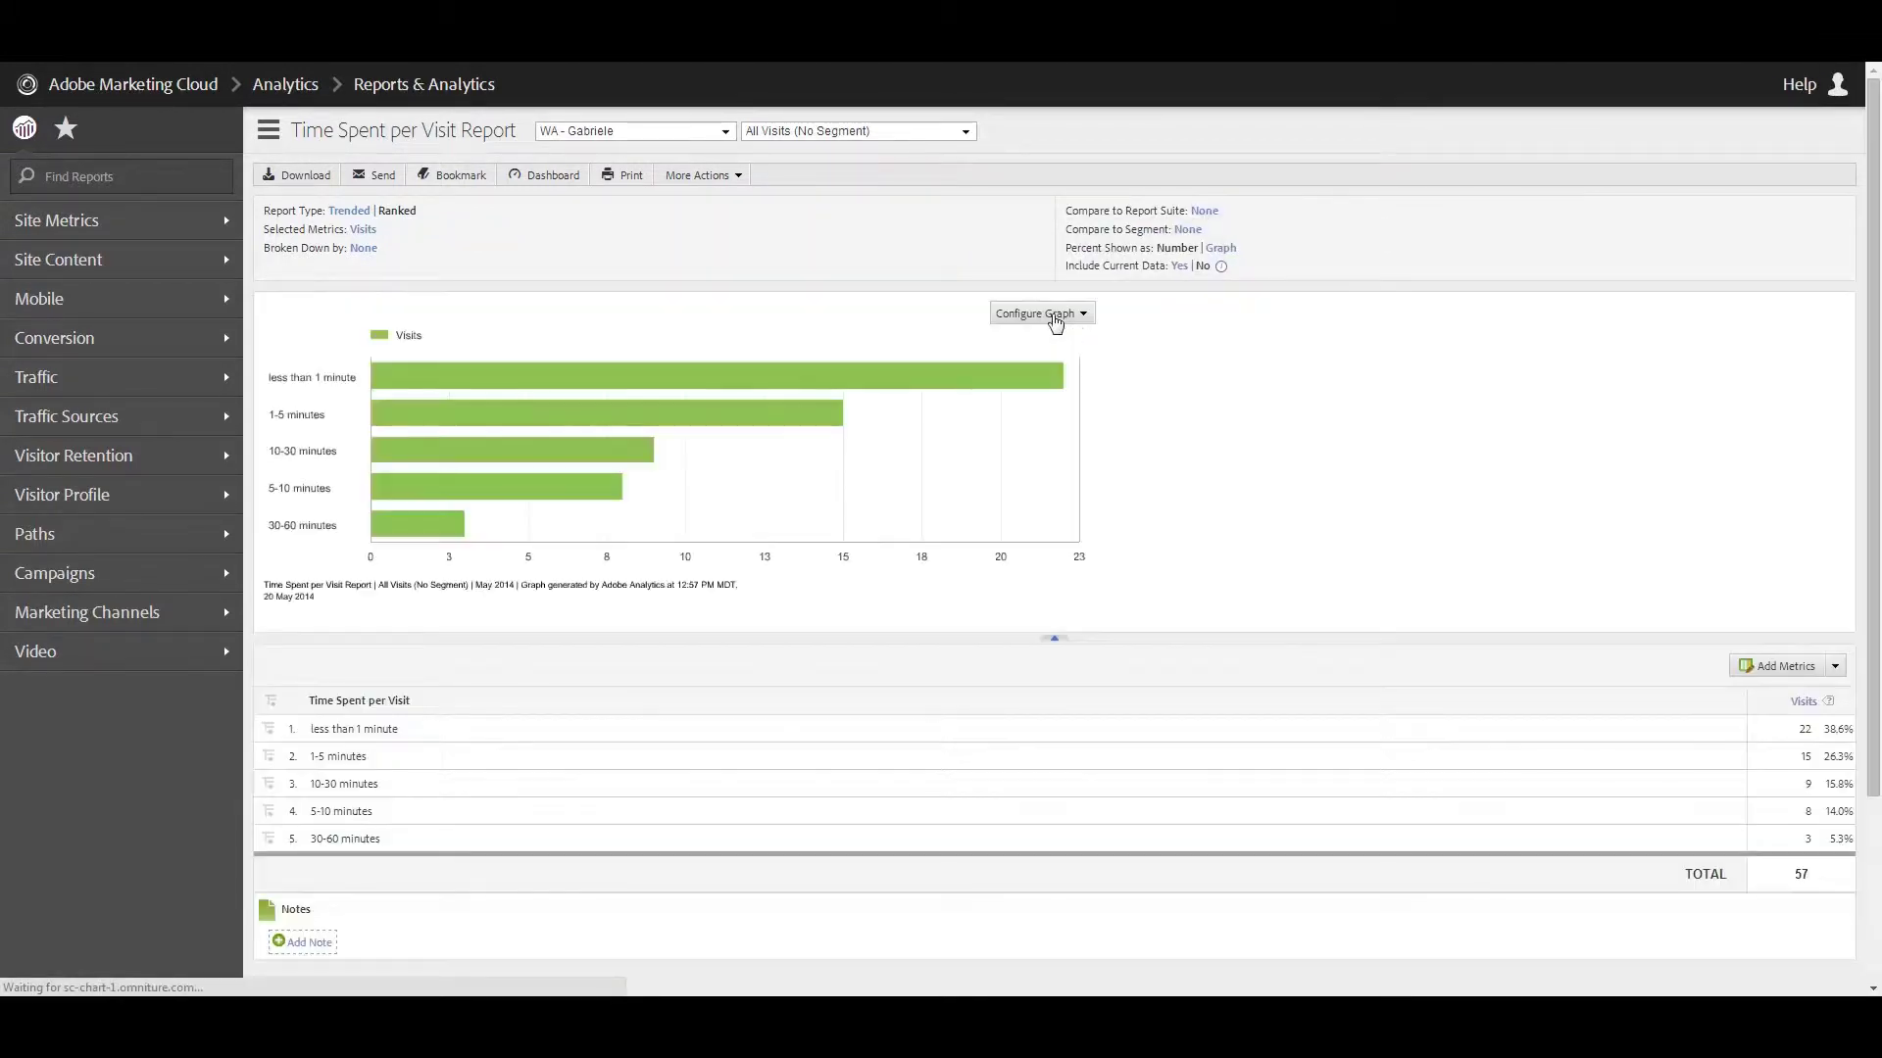
- Show the report as a pie chart of visits by visit length
click(1054, 316)
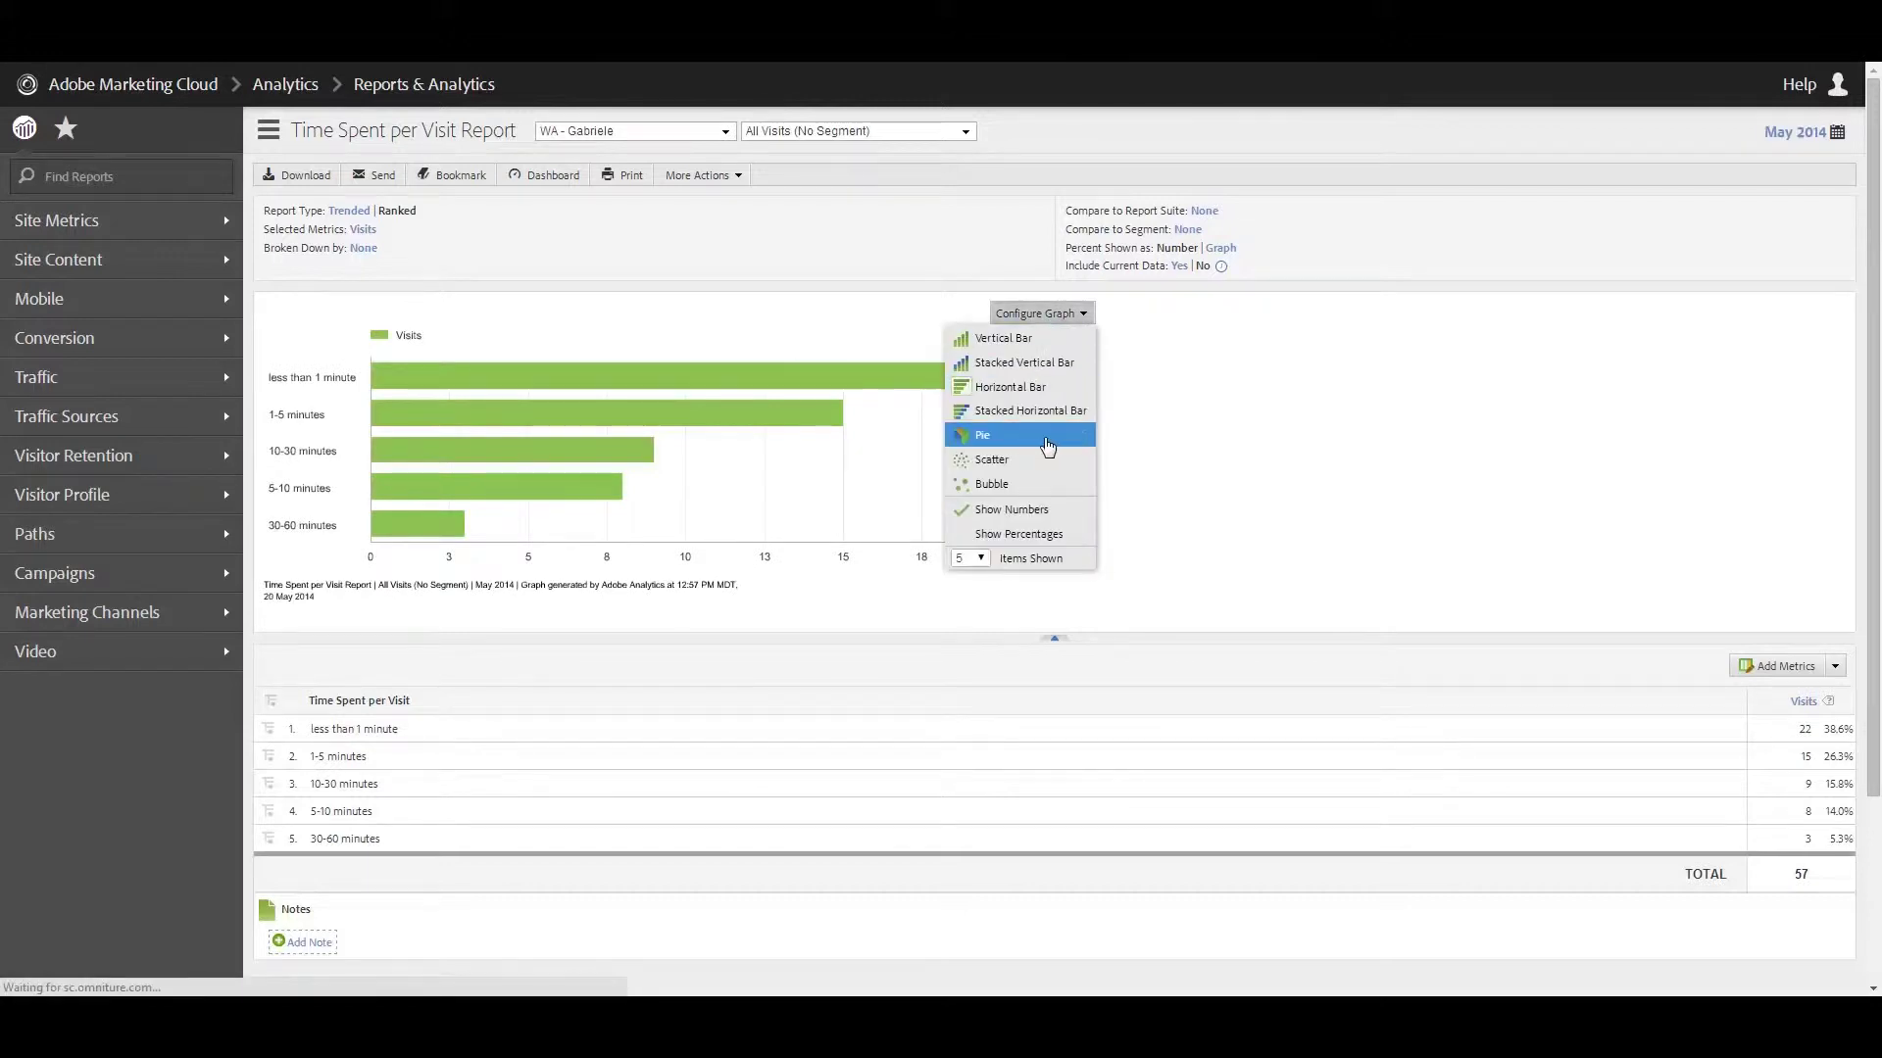
click(1047, 446)
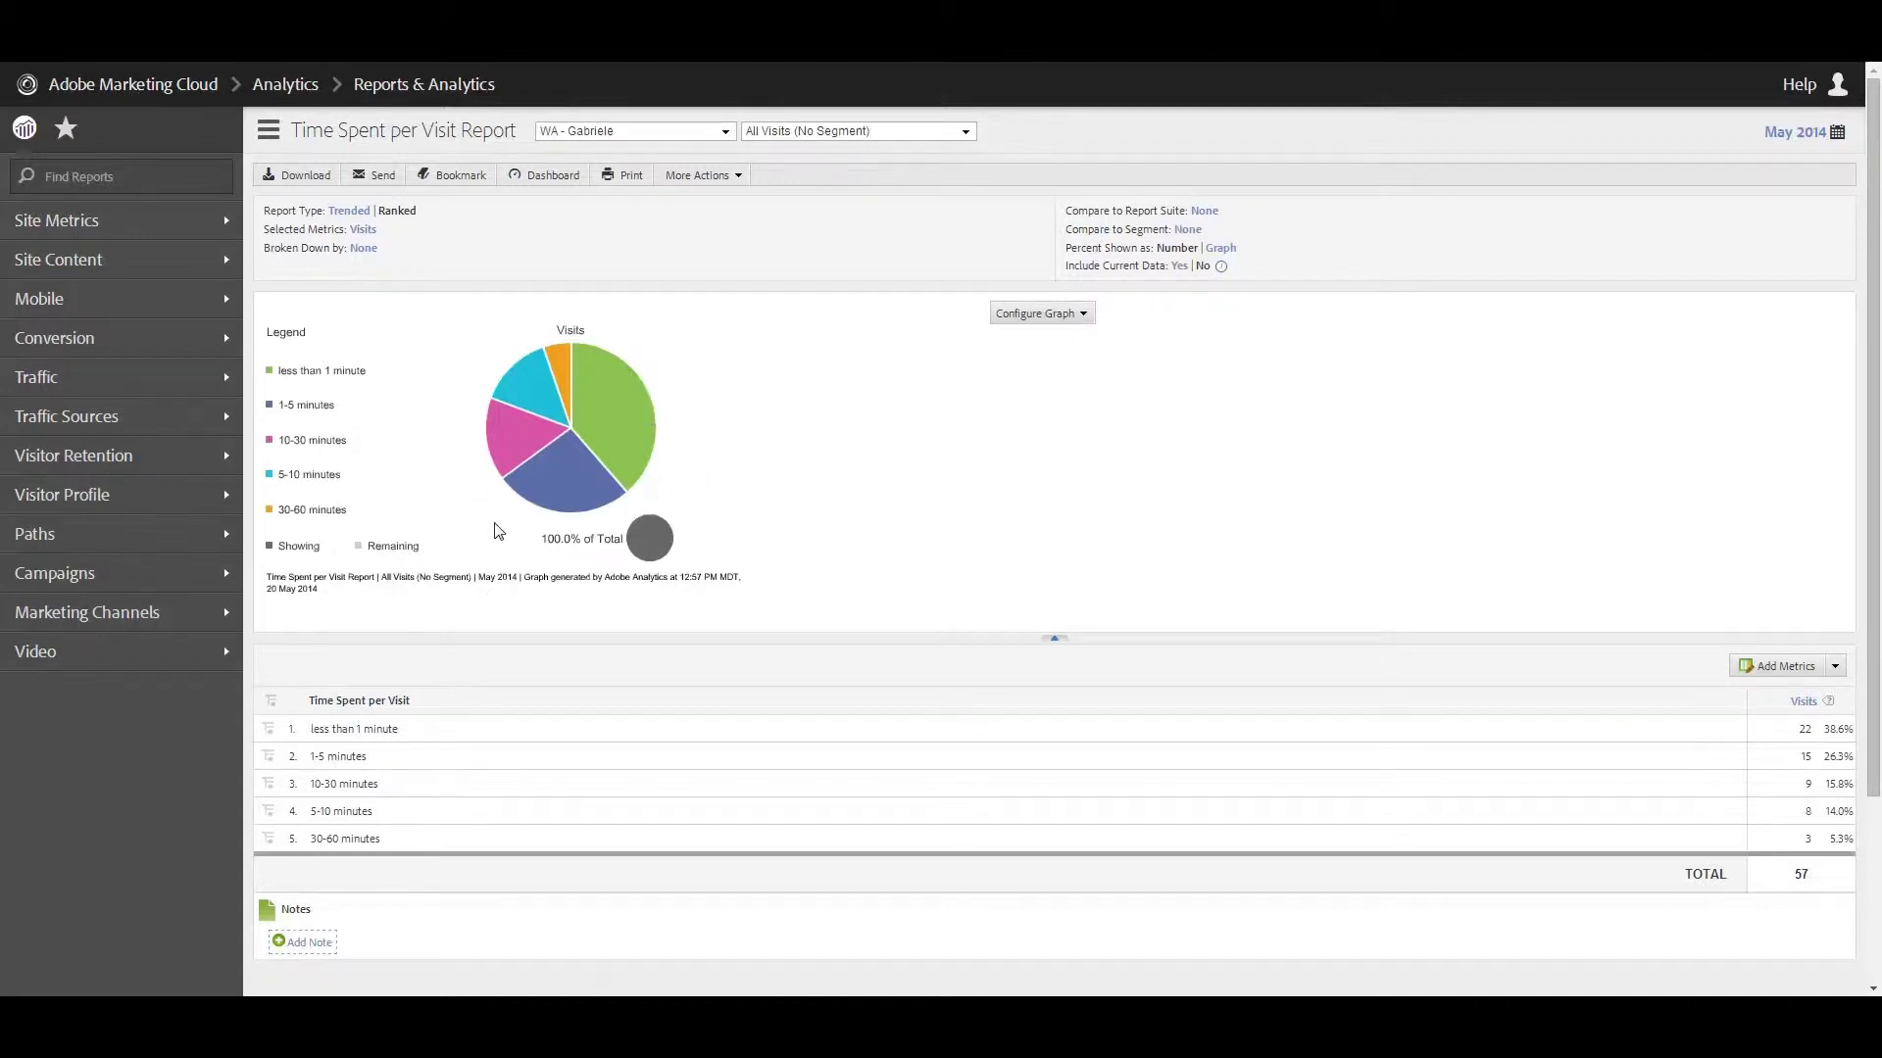
mouse_move(640, 438)
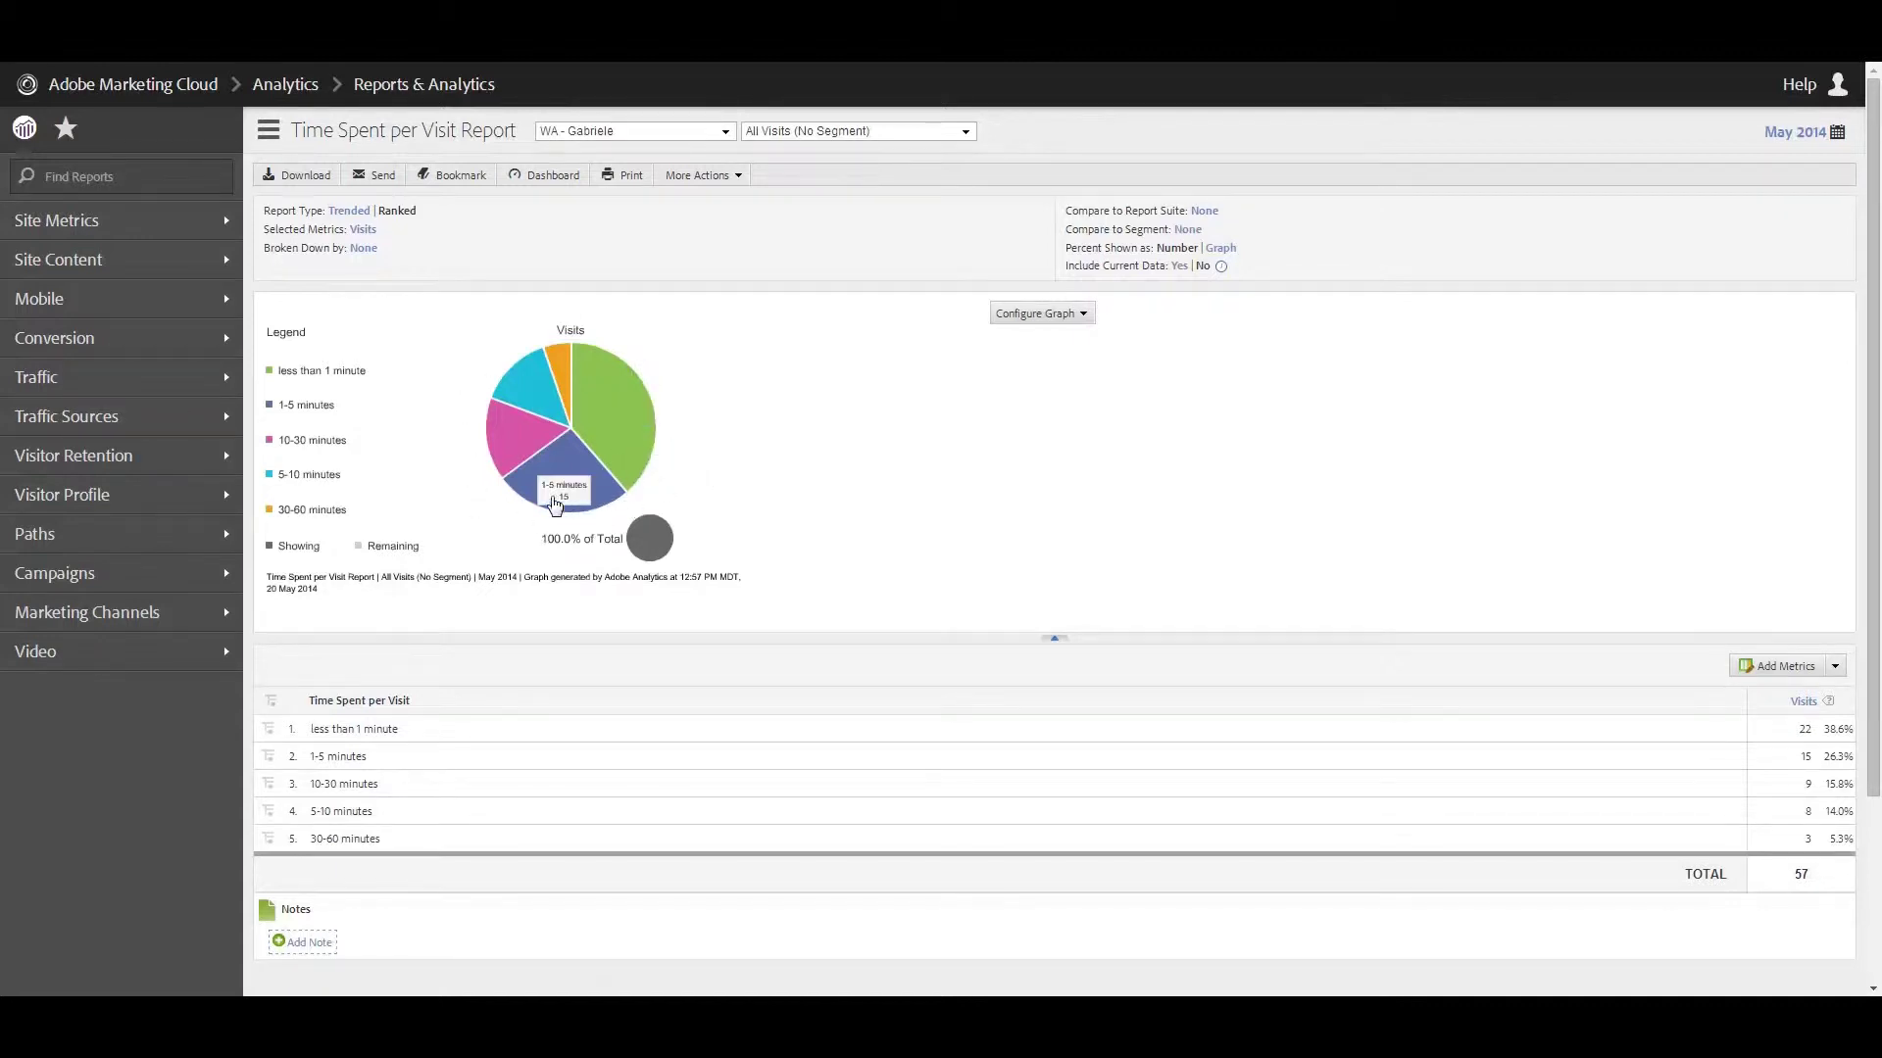
mouse_move(500, 458)
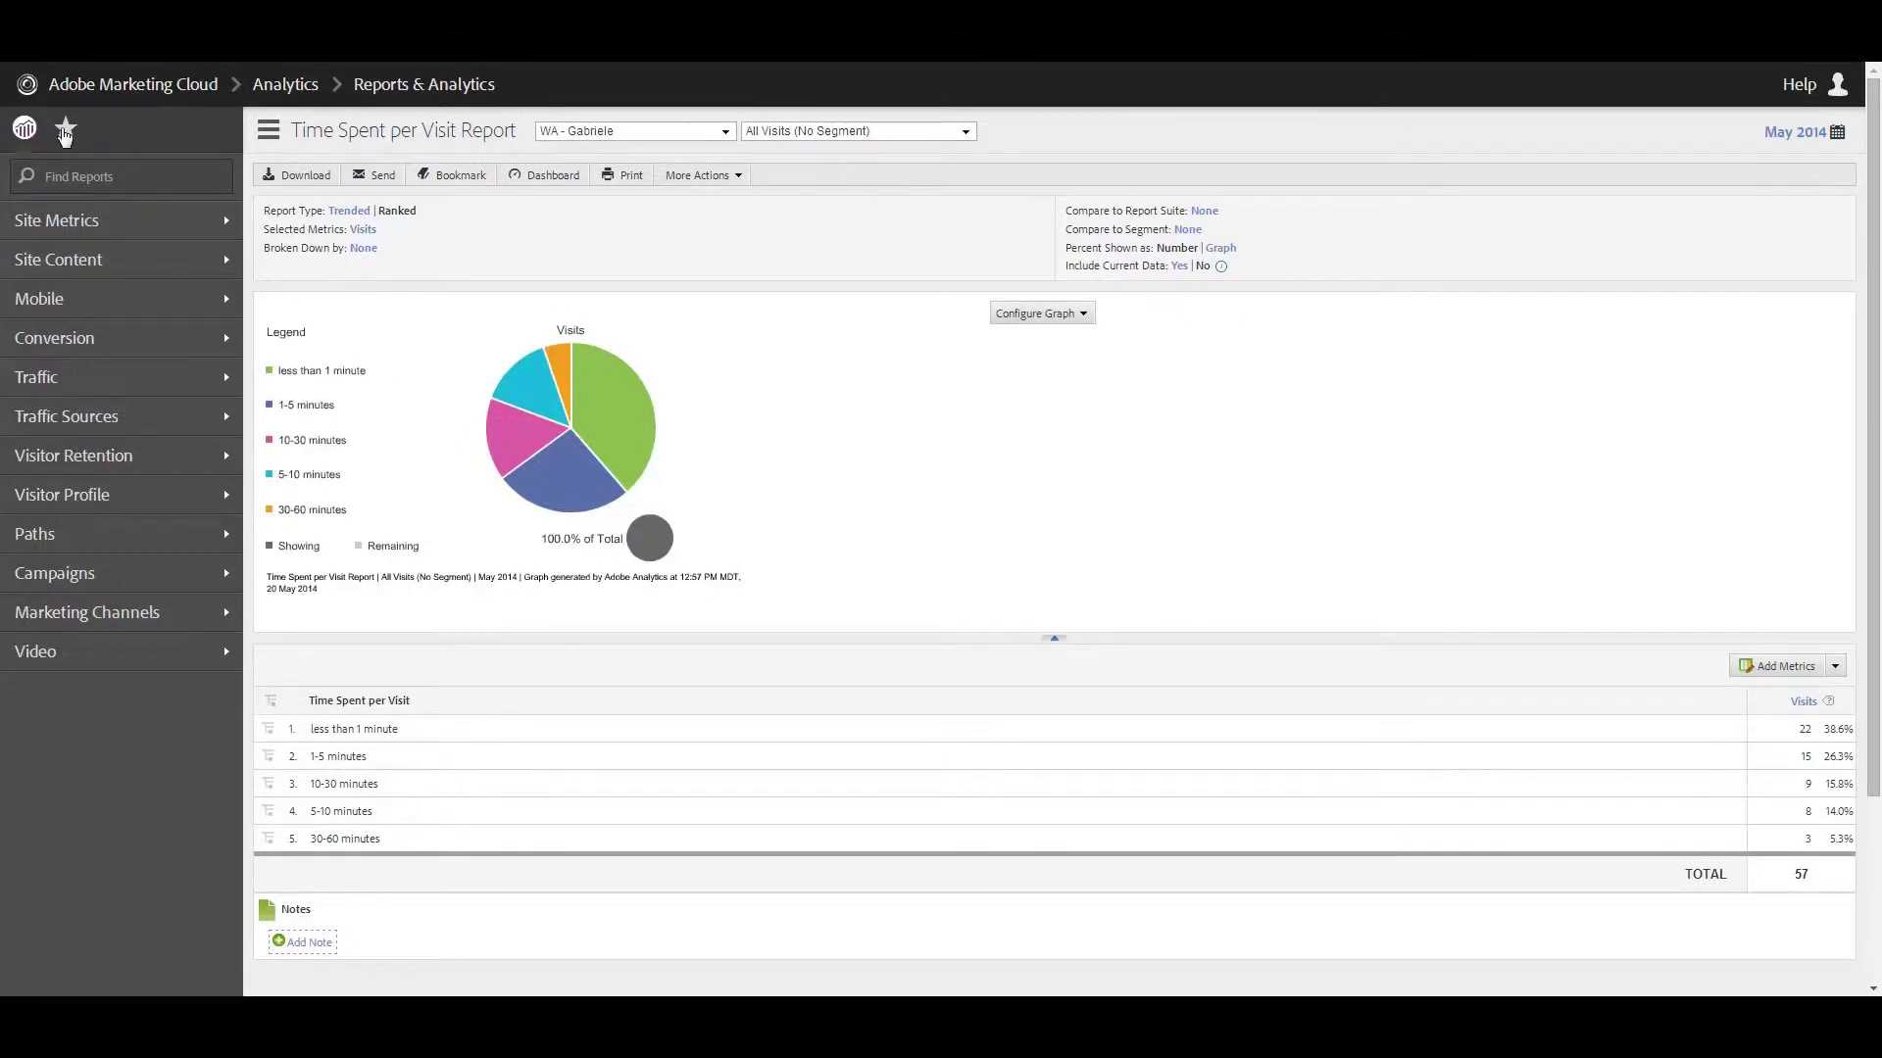
- Go to Manage Dashboards from the Dashboards entry in the favourites sidebar
click(66, 131)
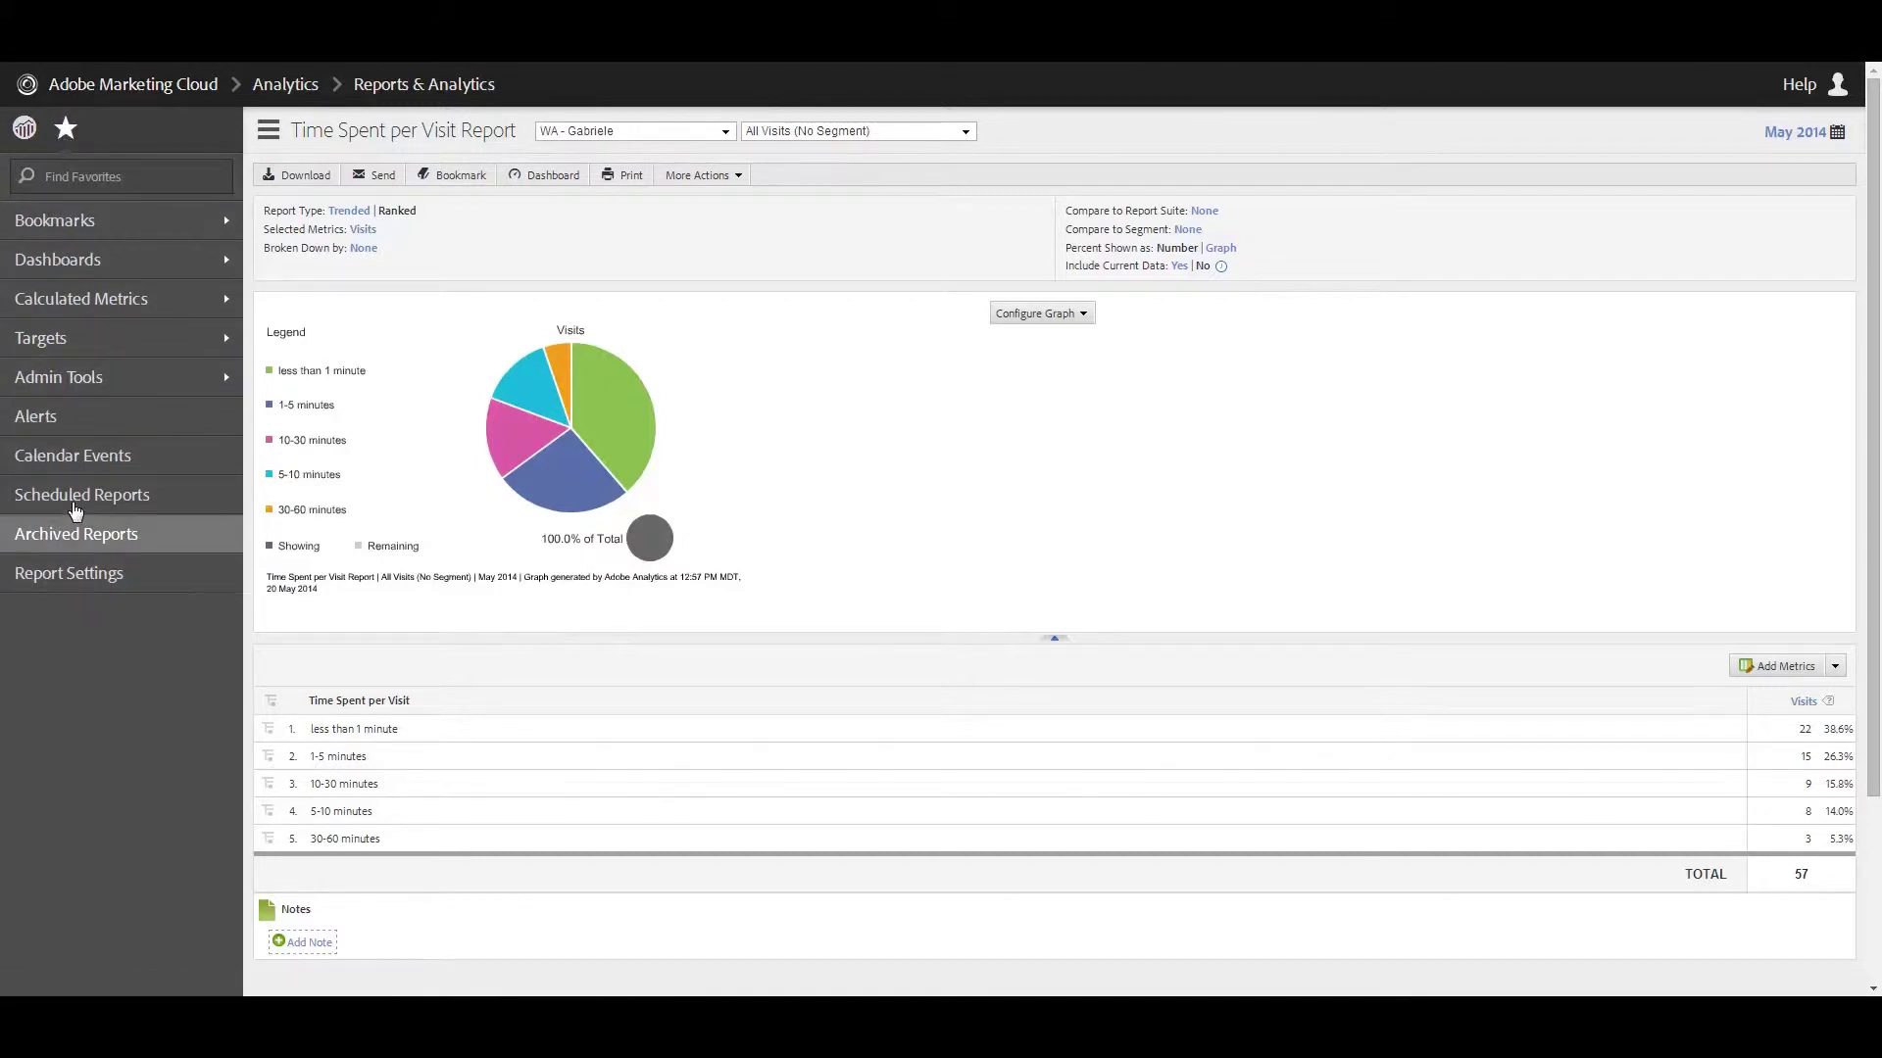
mouse_move(78, 382)
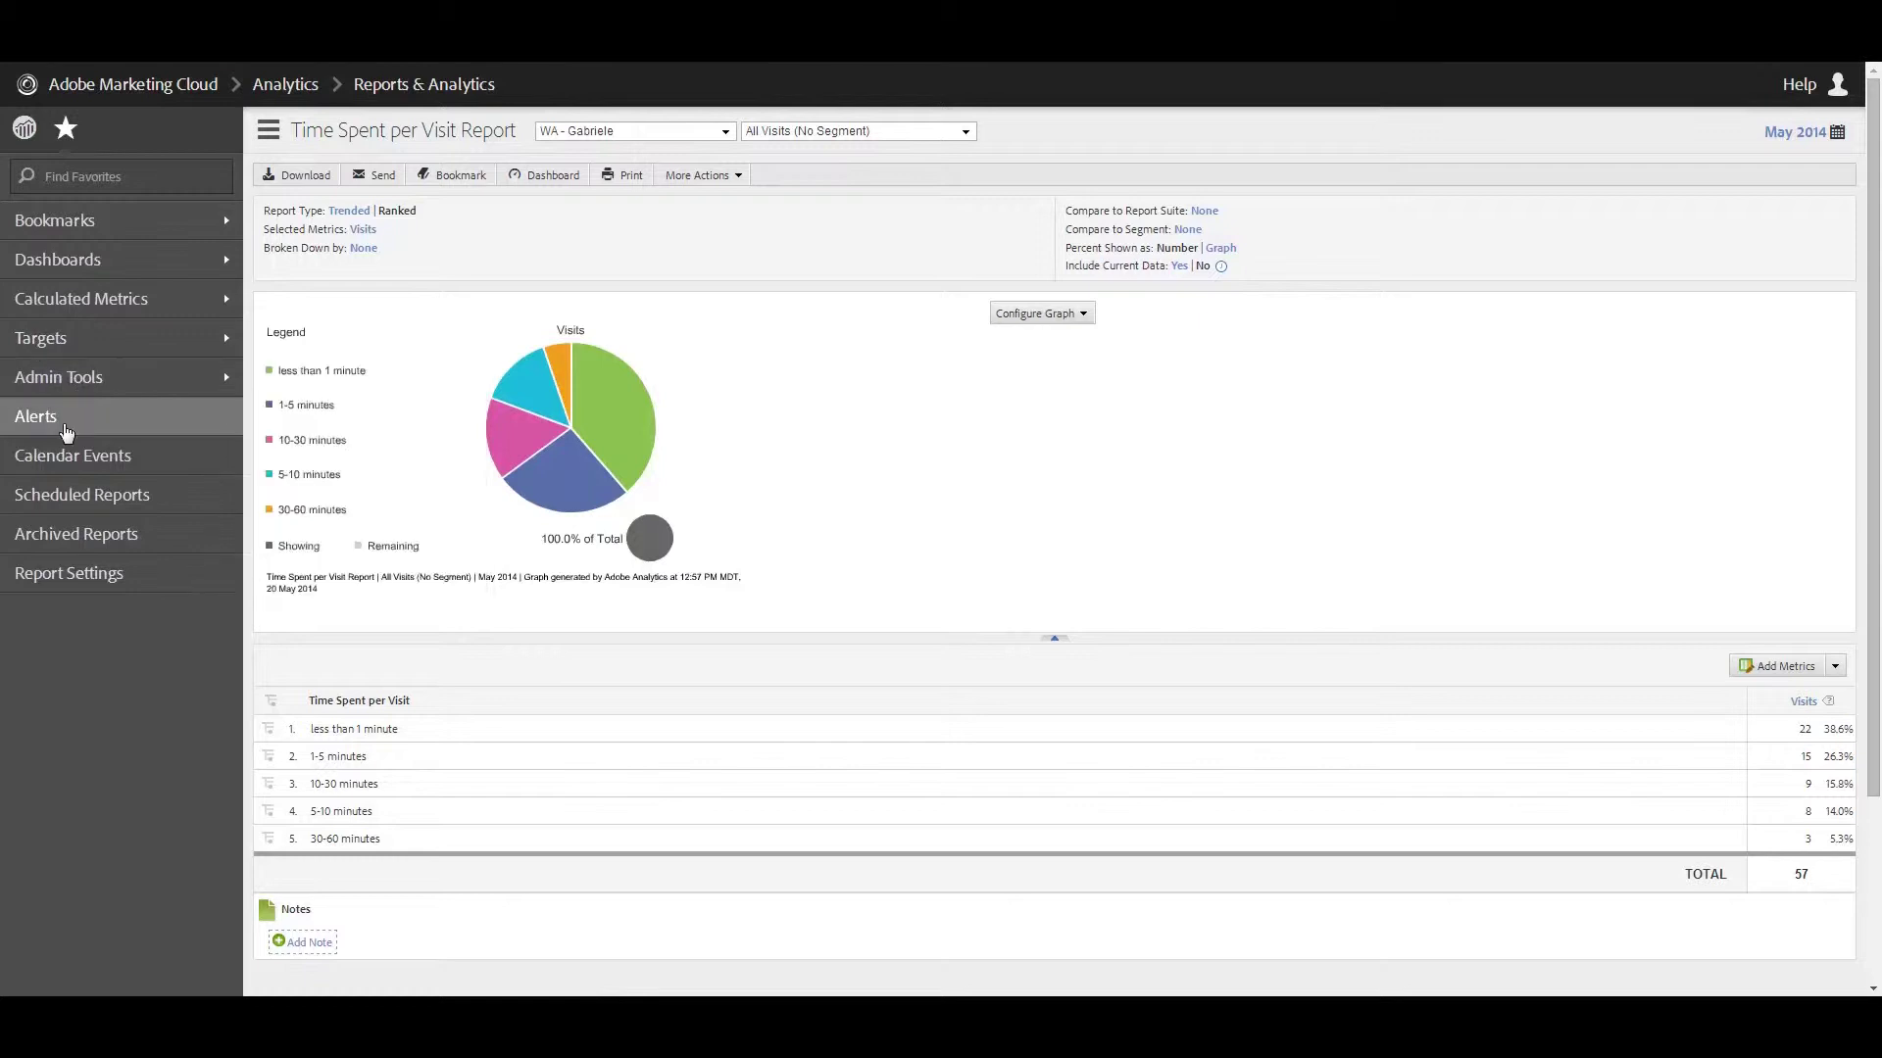
mouse_move(90, 263)
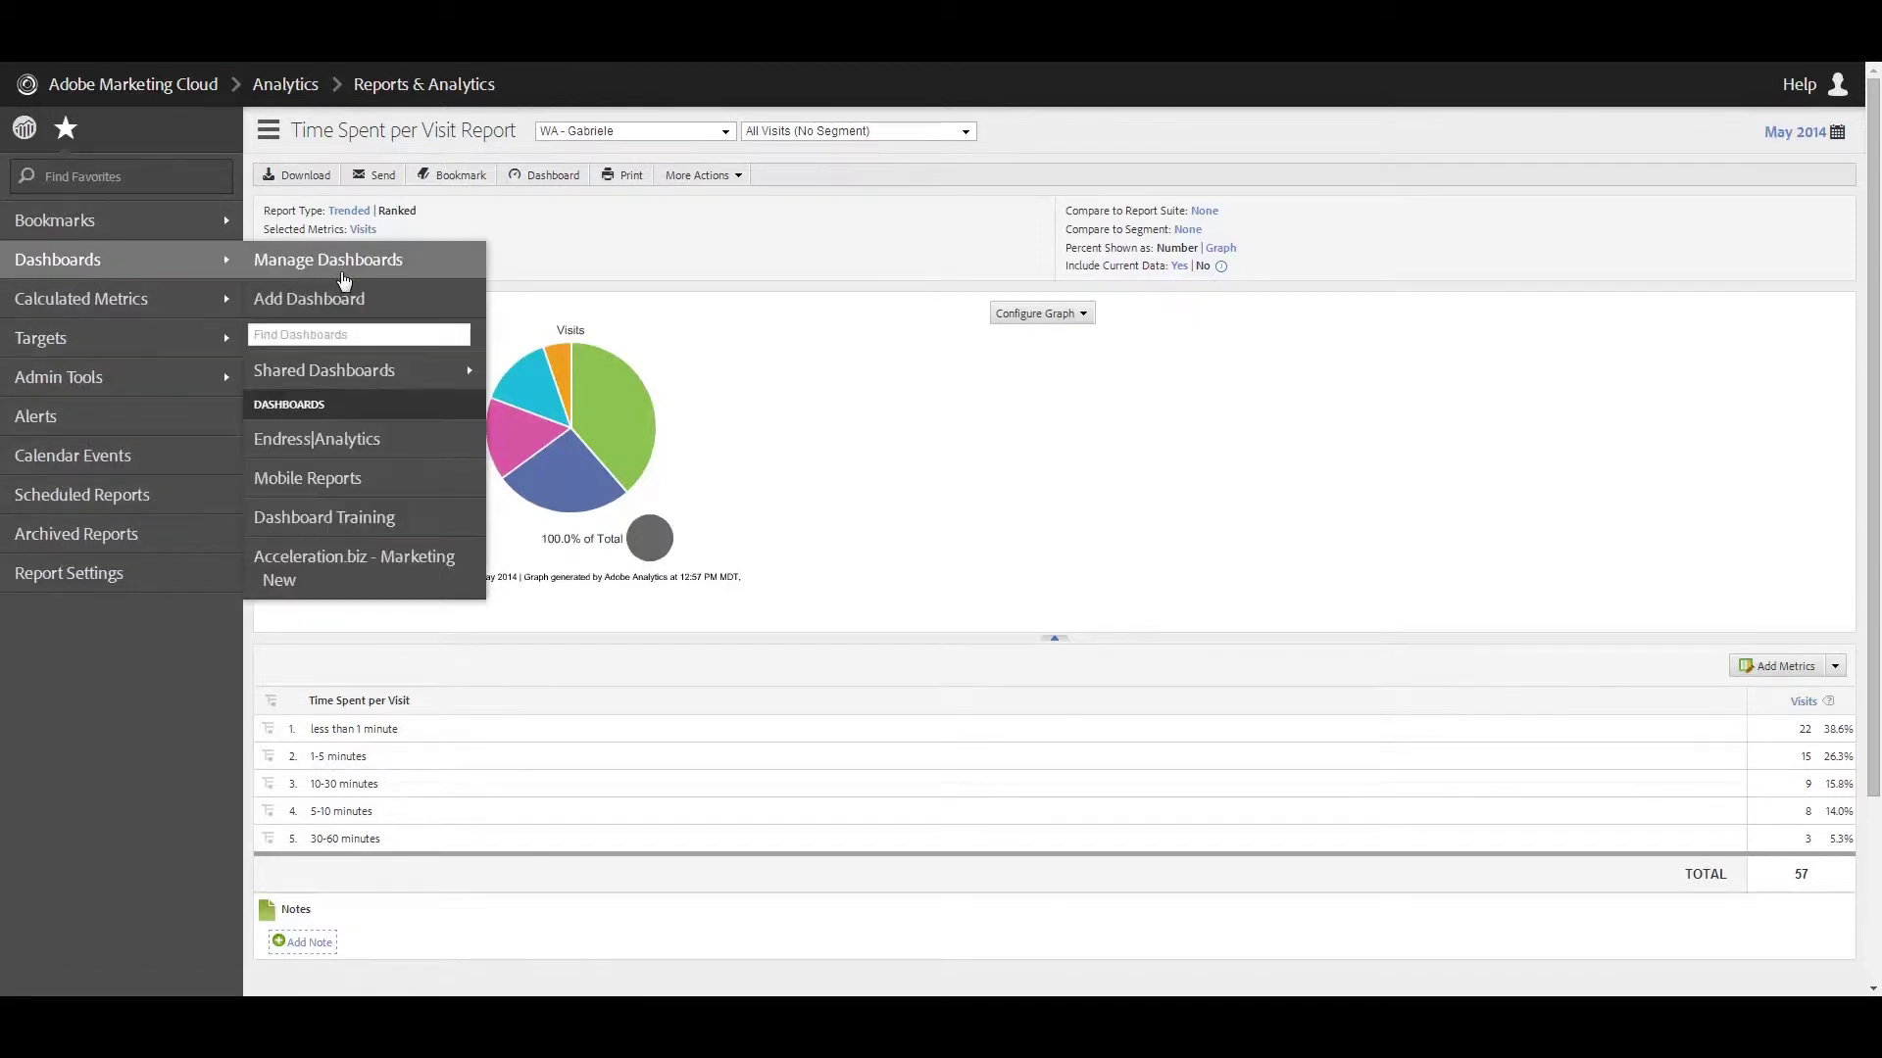
click(347, 271)
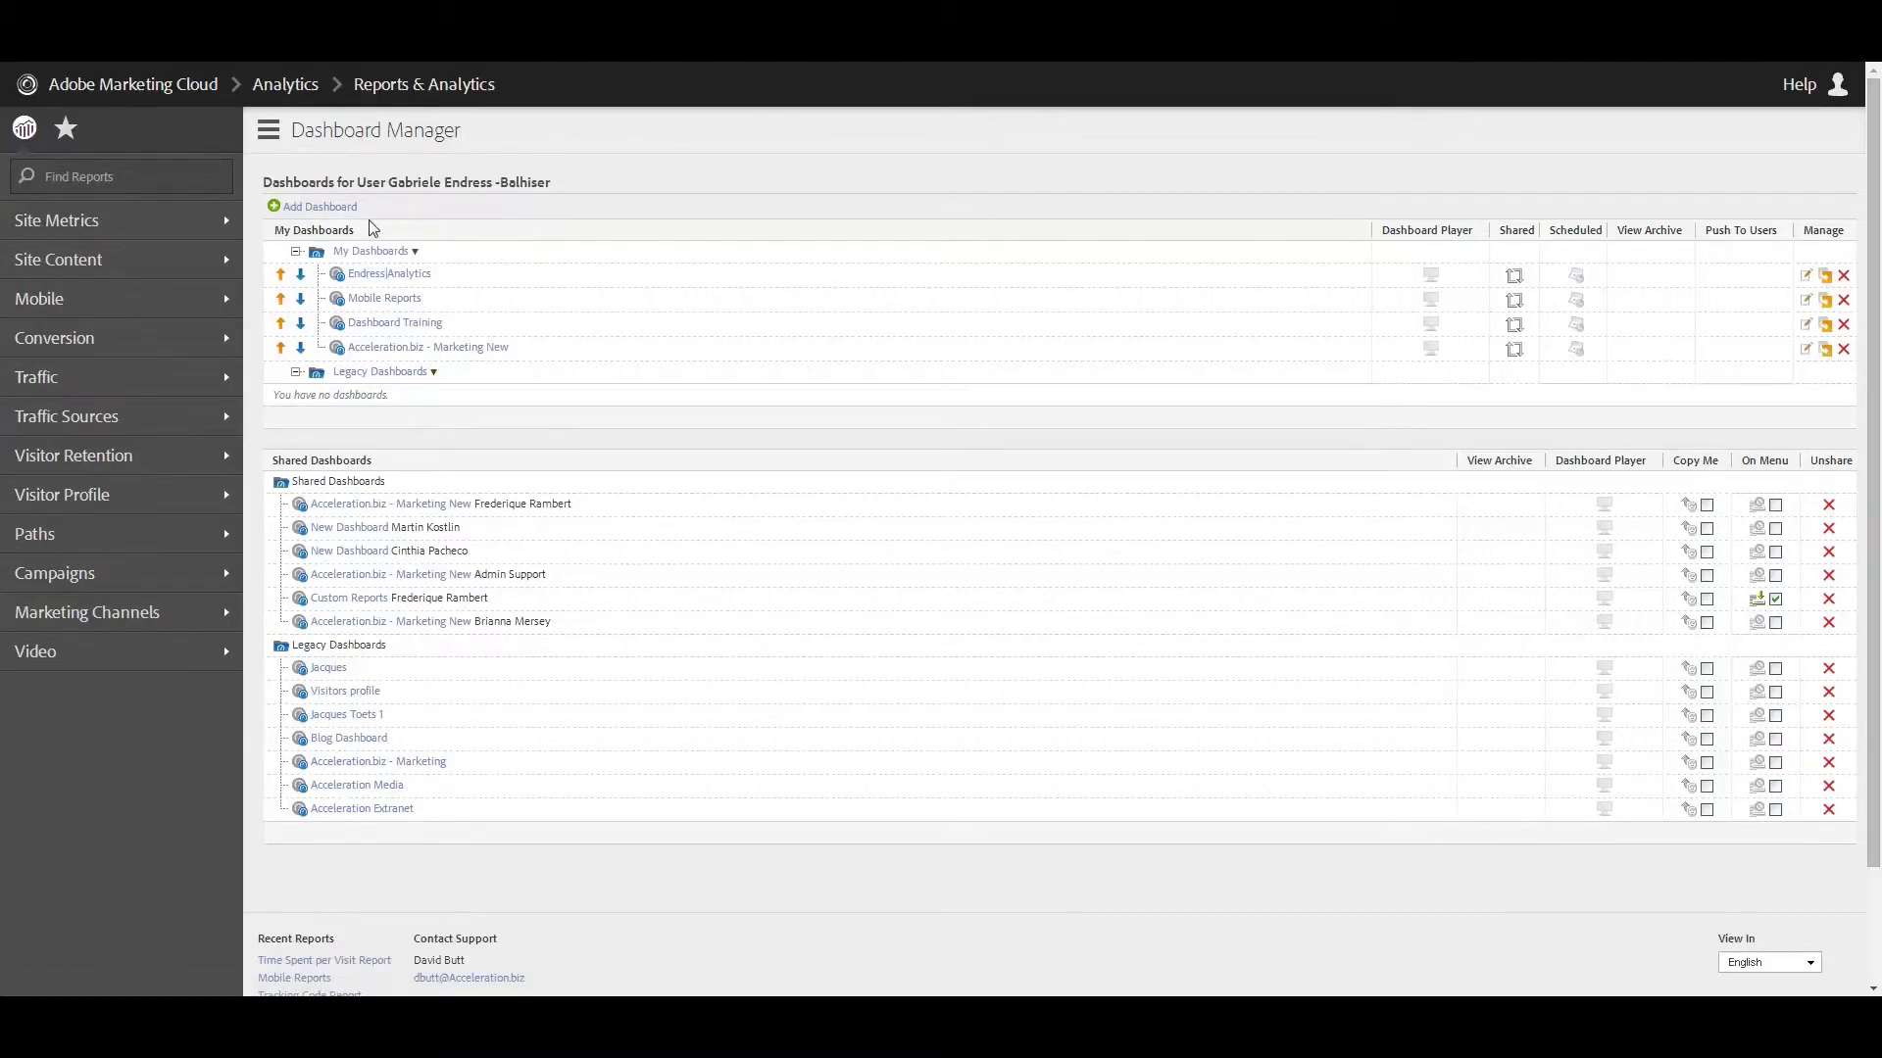
- Add a new dashboard named 'Average Time on Site'
click(340, 210)
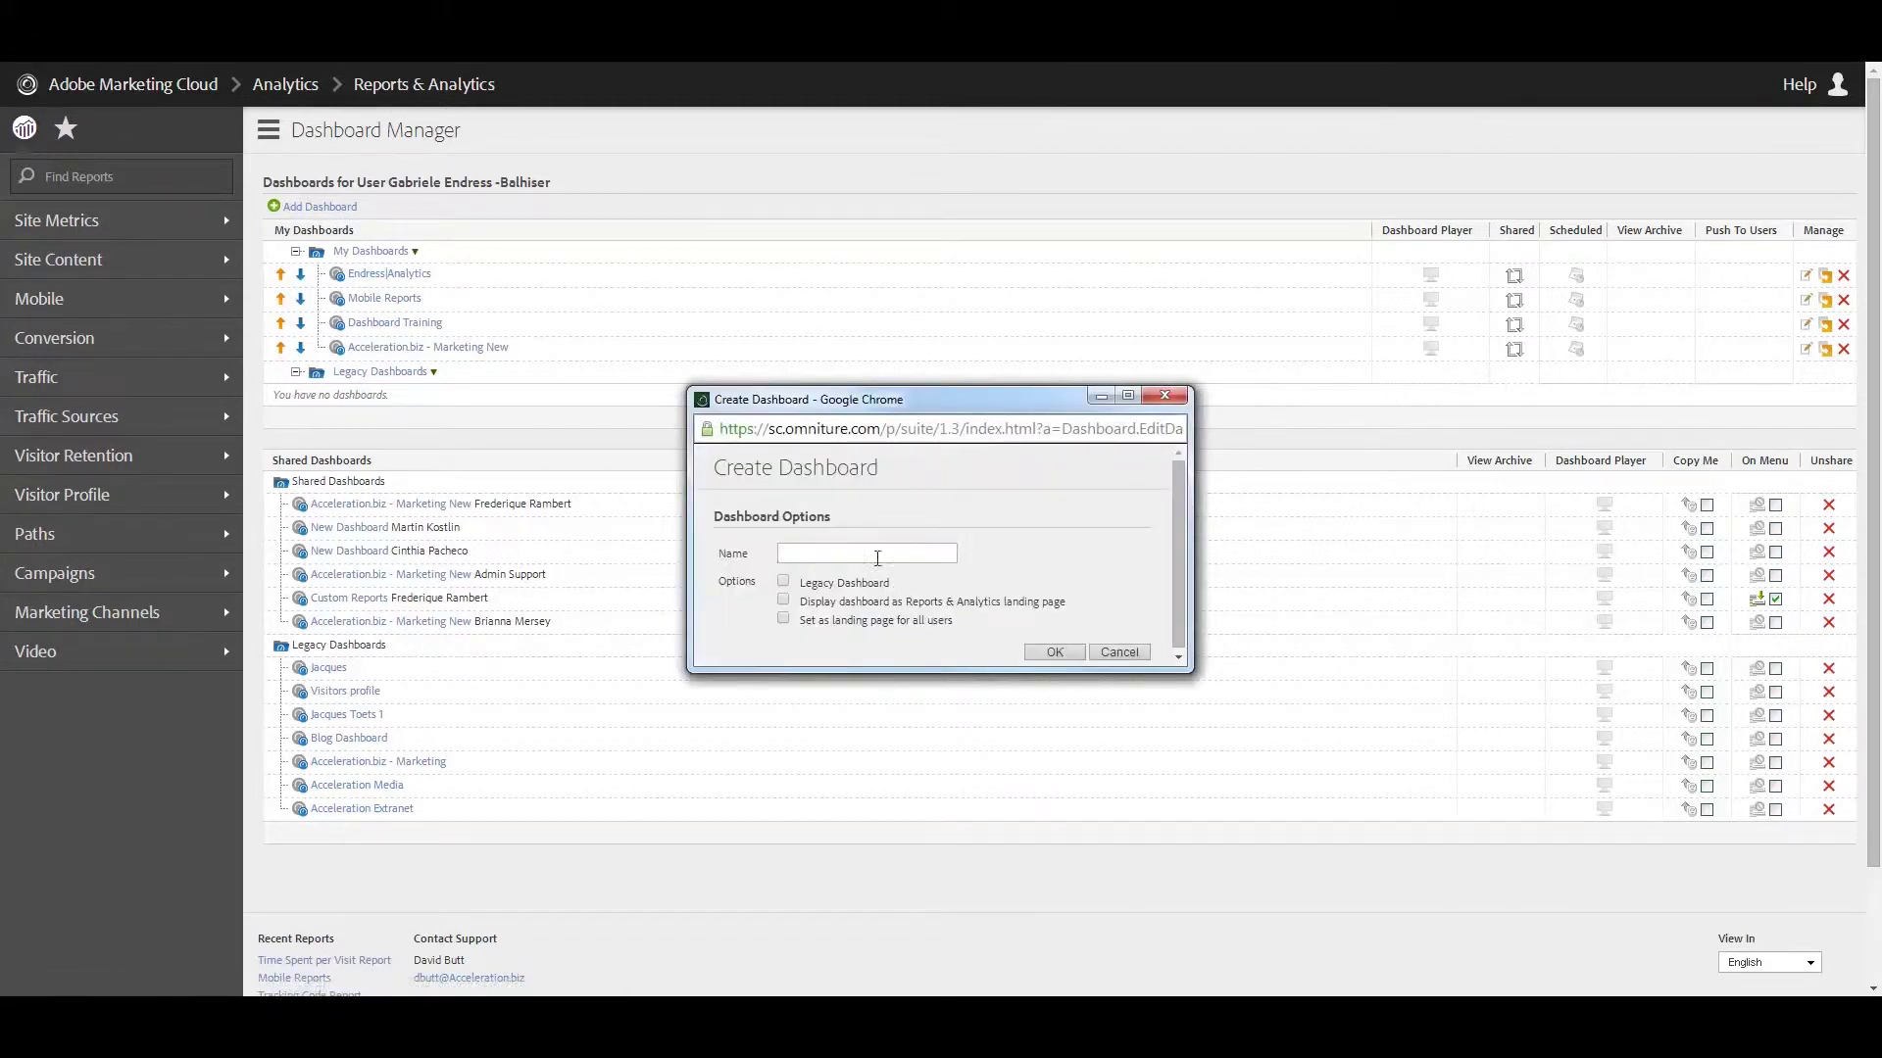
click(873, 553)
text(Average Time on Site)
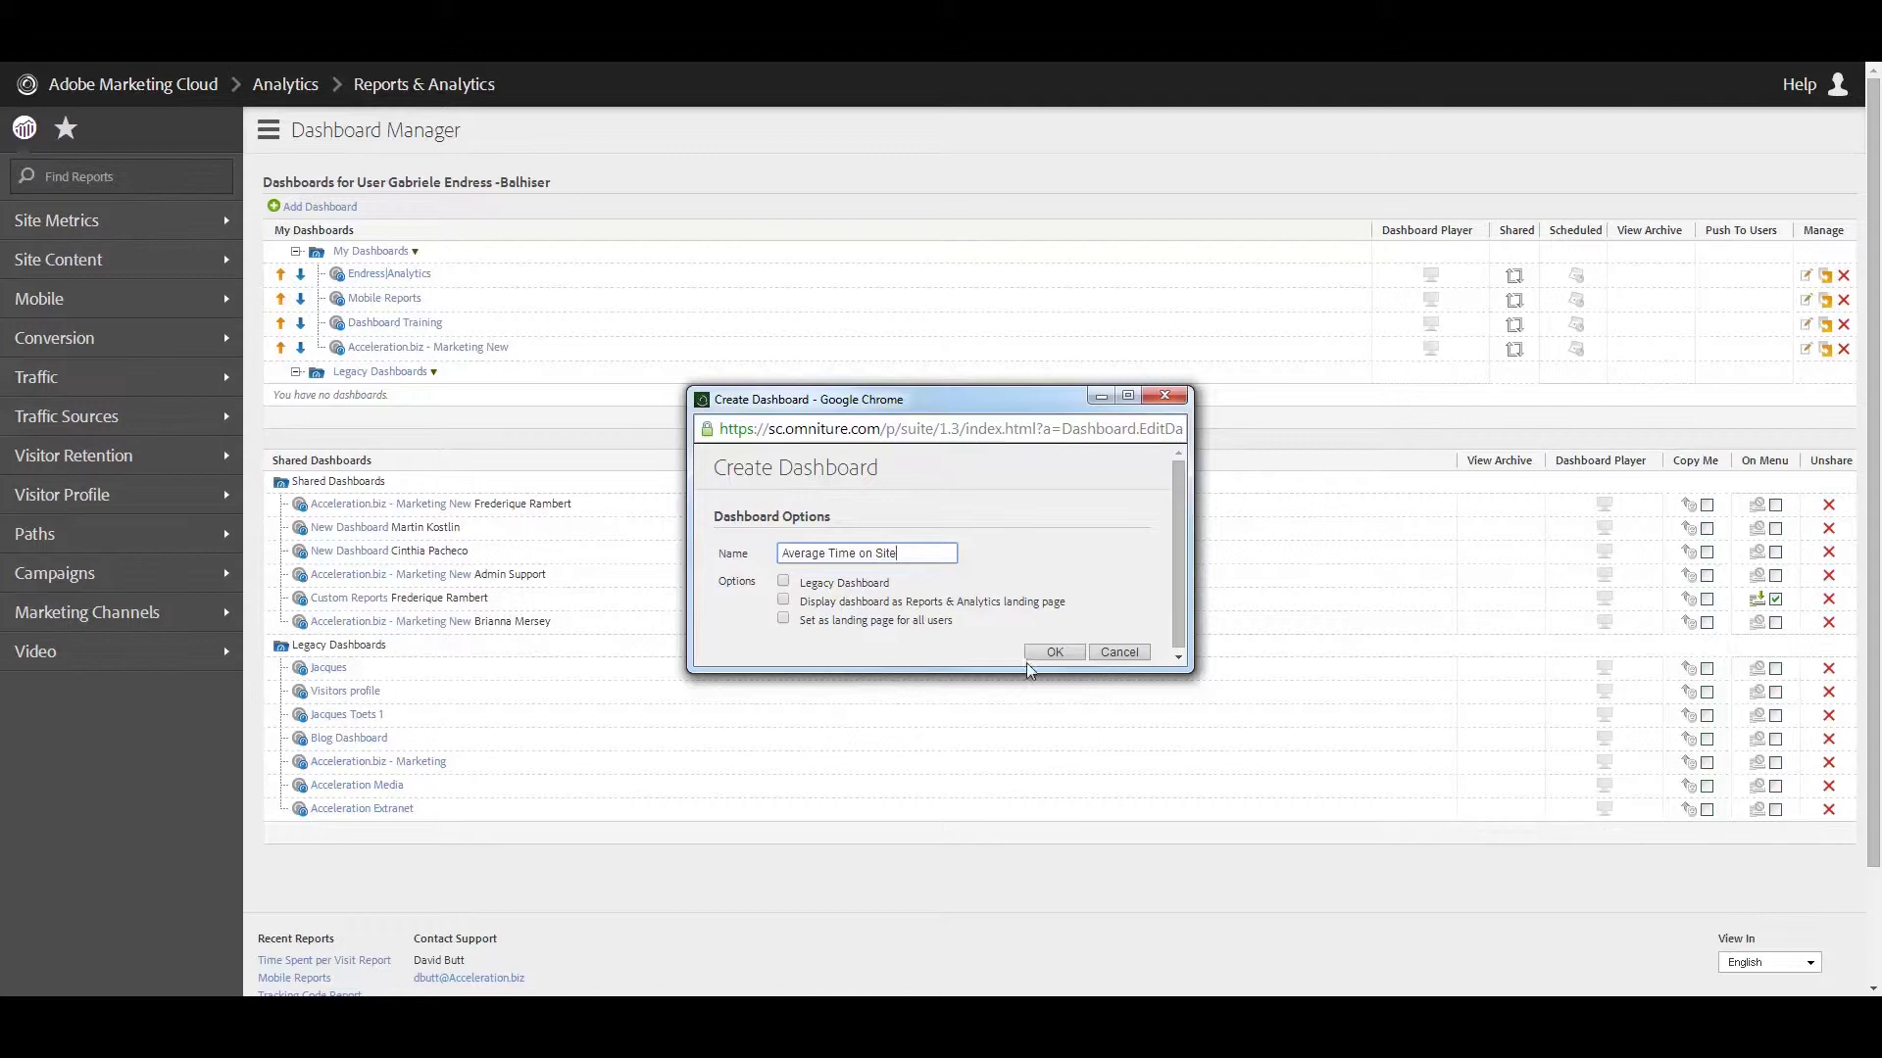
click(1055, 653)
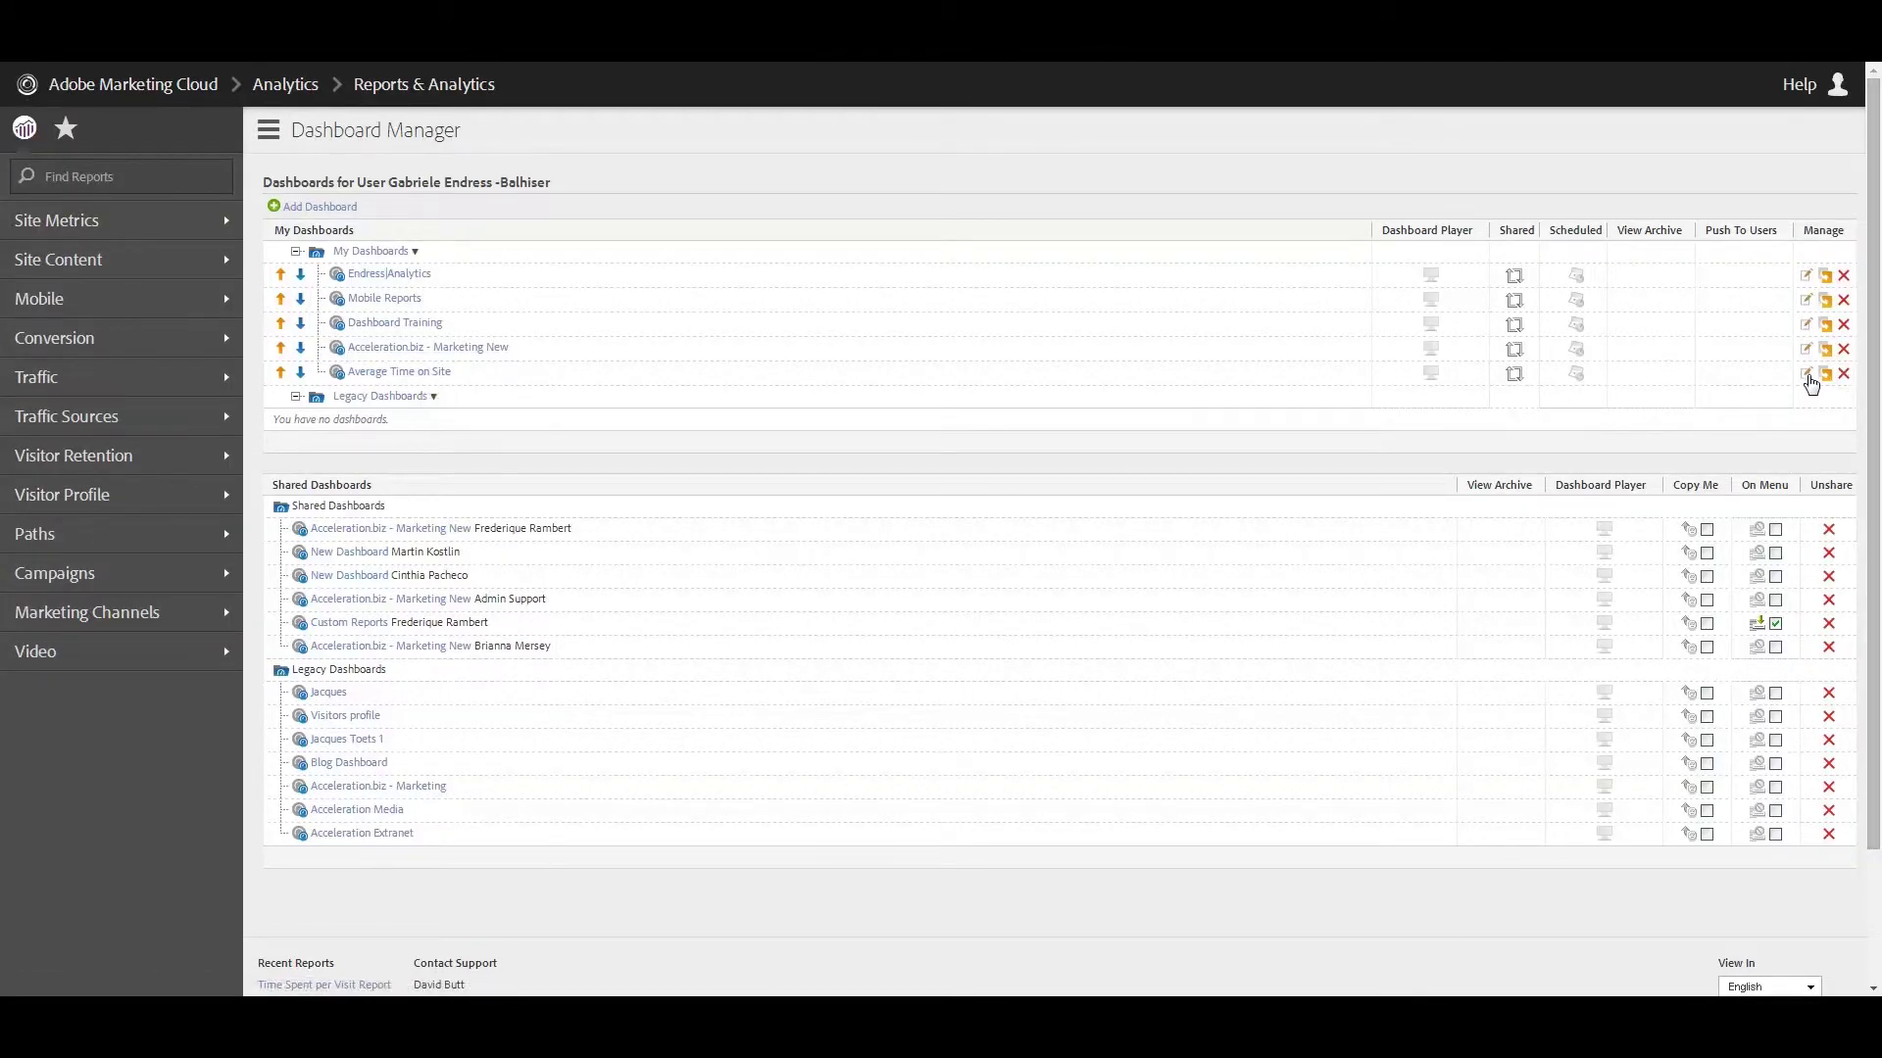
- Give the Average Time on Site dashboard a 3x2 layout
click(1805, 373)
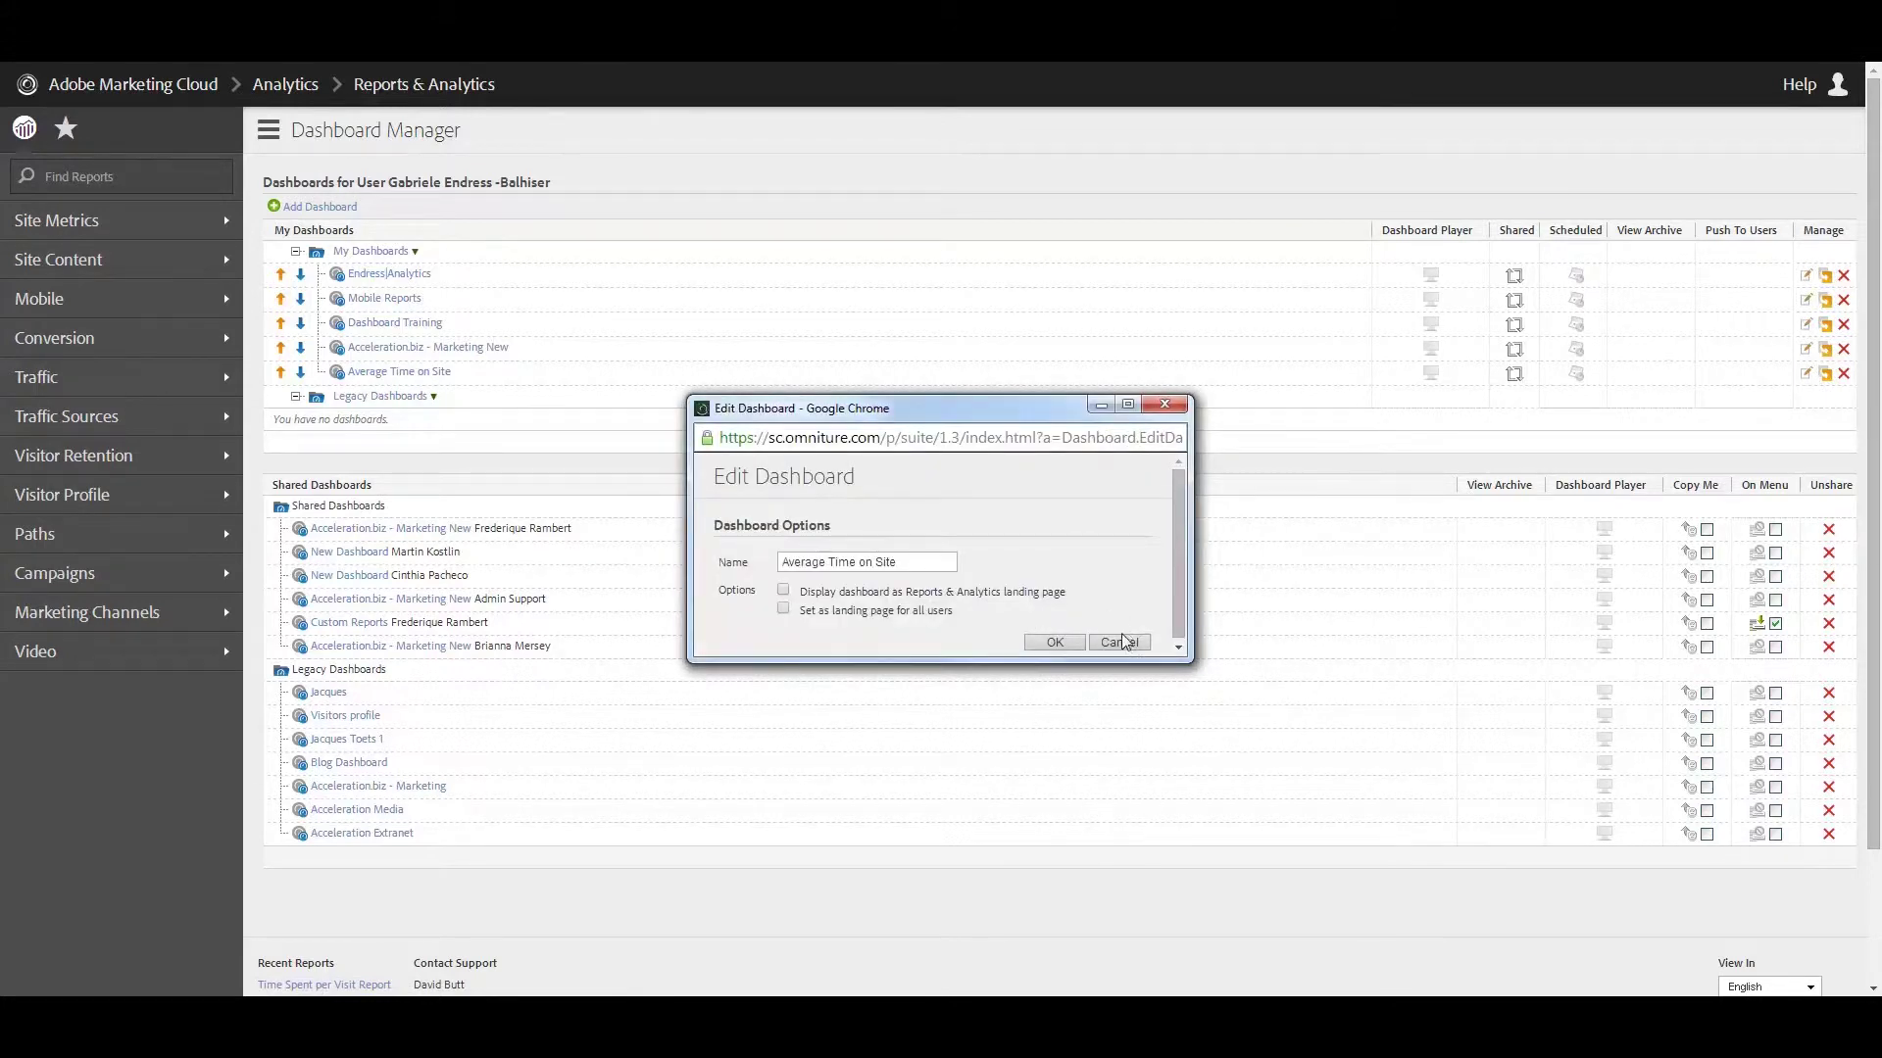
click(1119, 642)
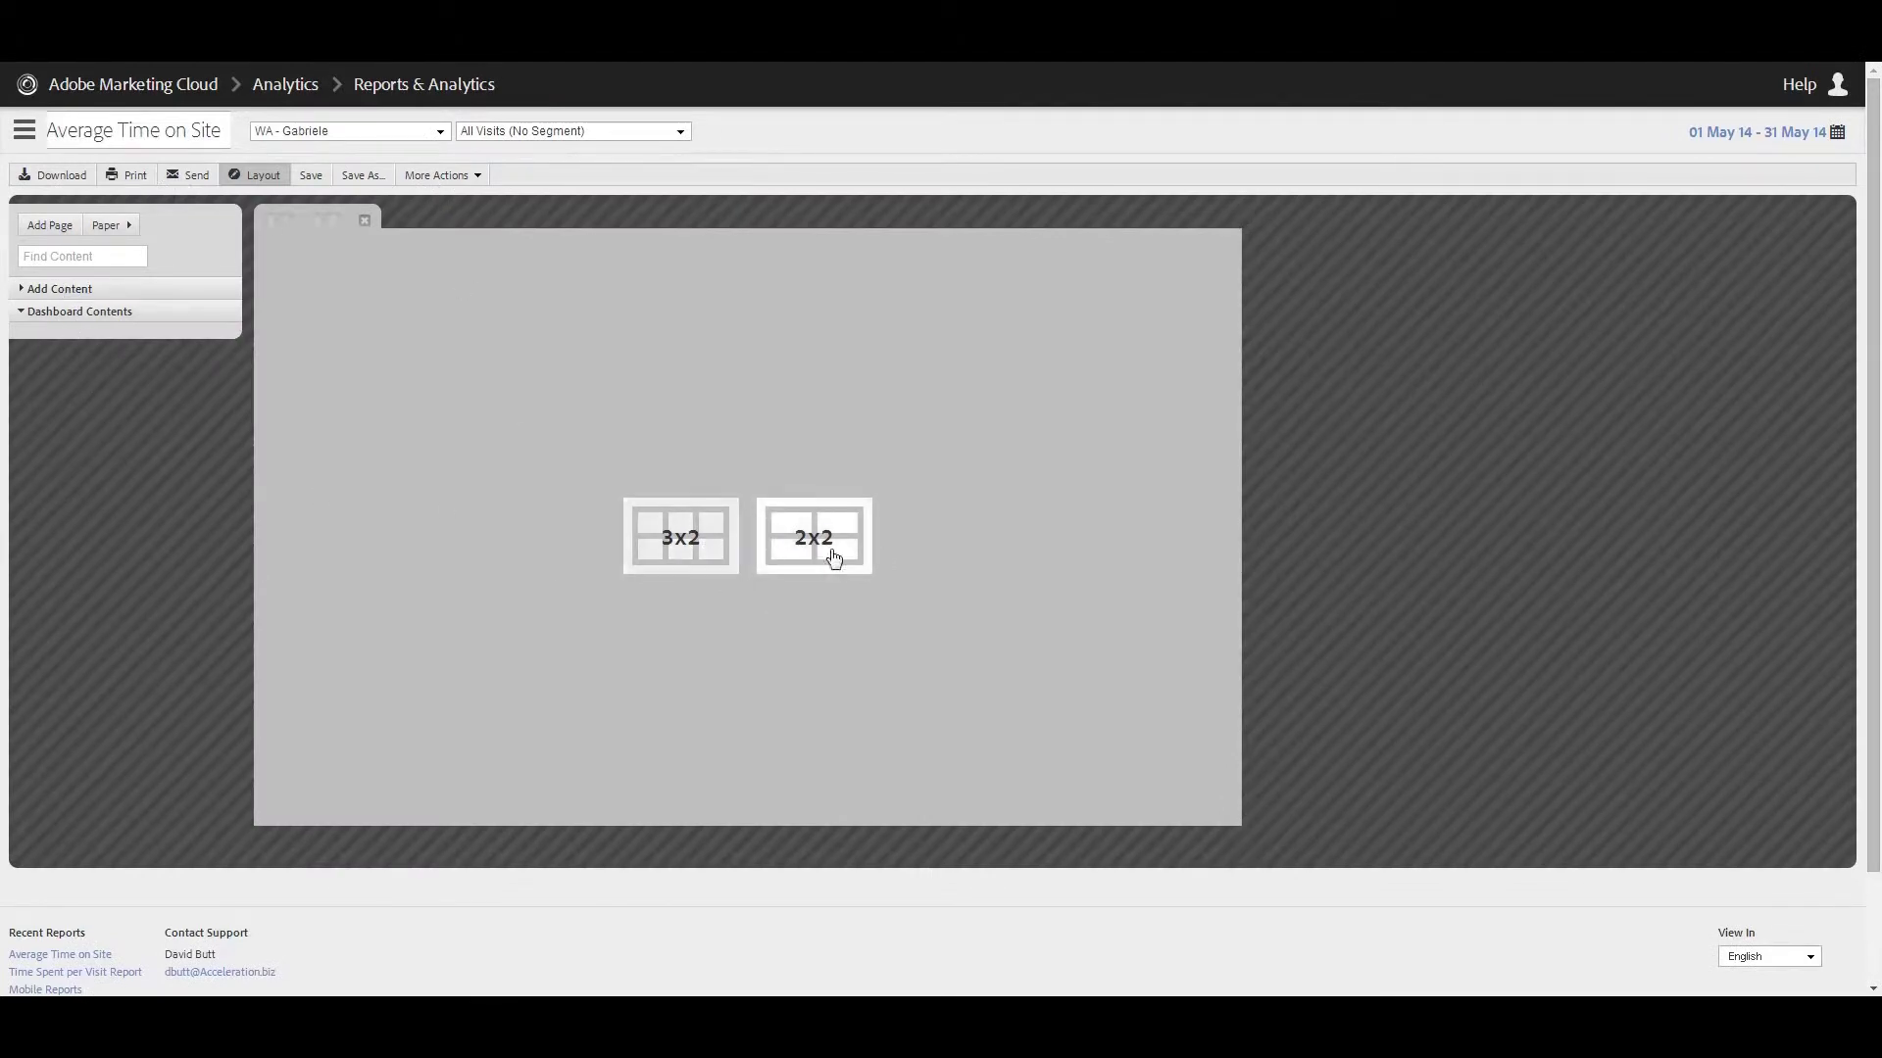
click(713, 547)
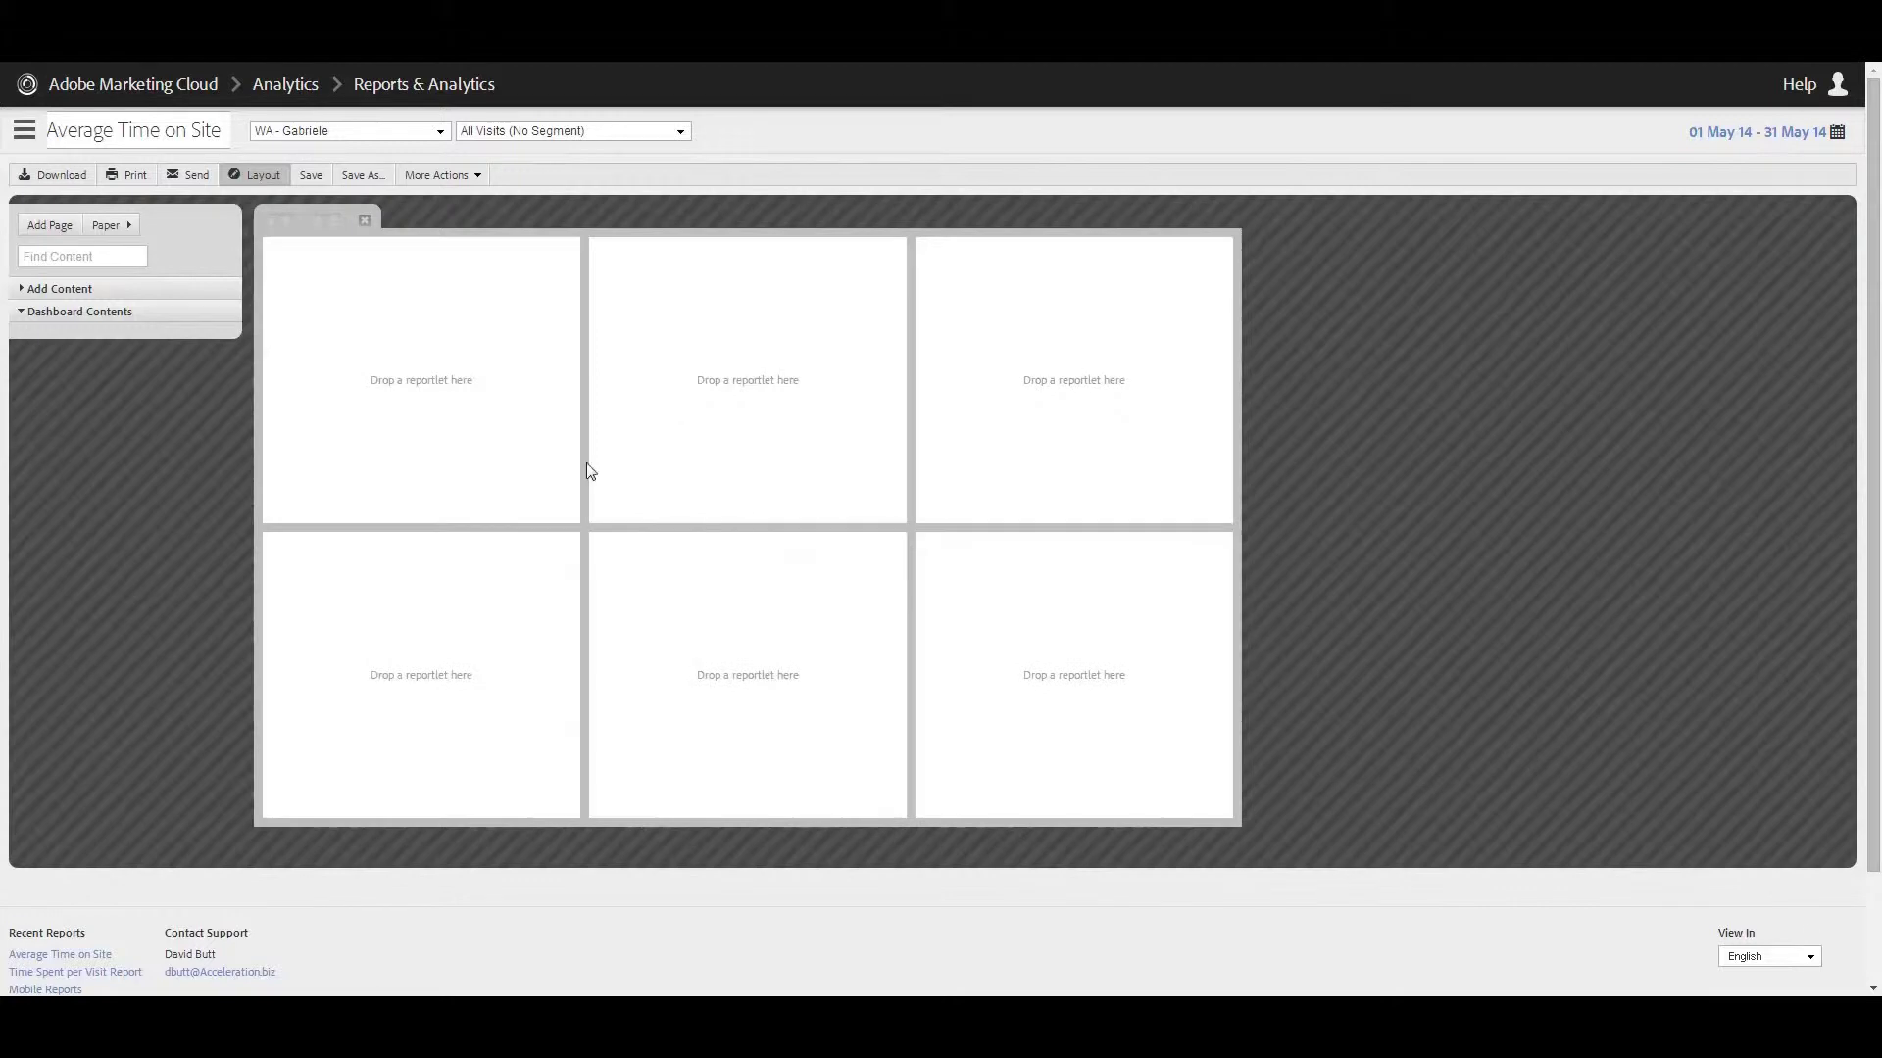
- Expand Add Content > Custom Reportlets > Data Content in the Layout panel
click(54, 294)
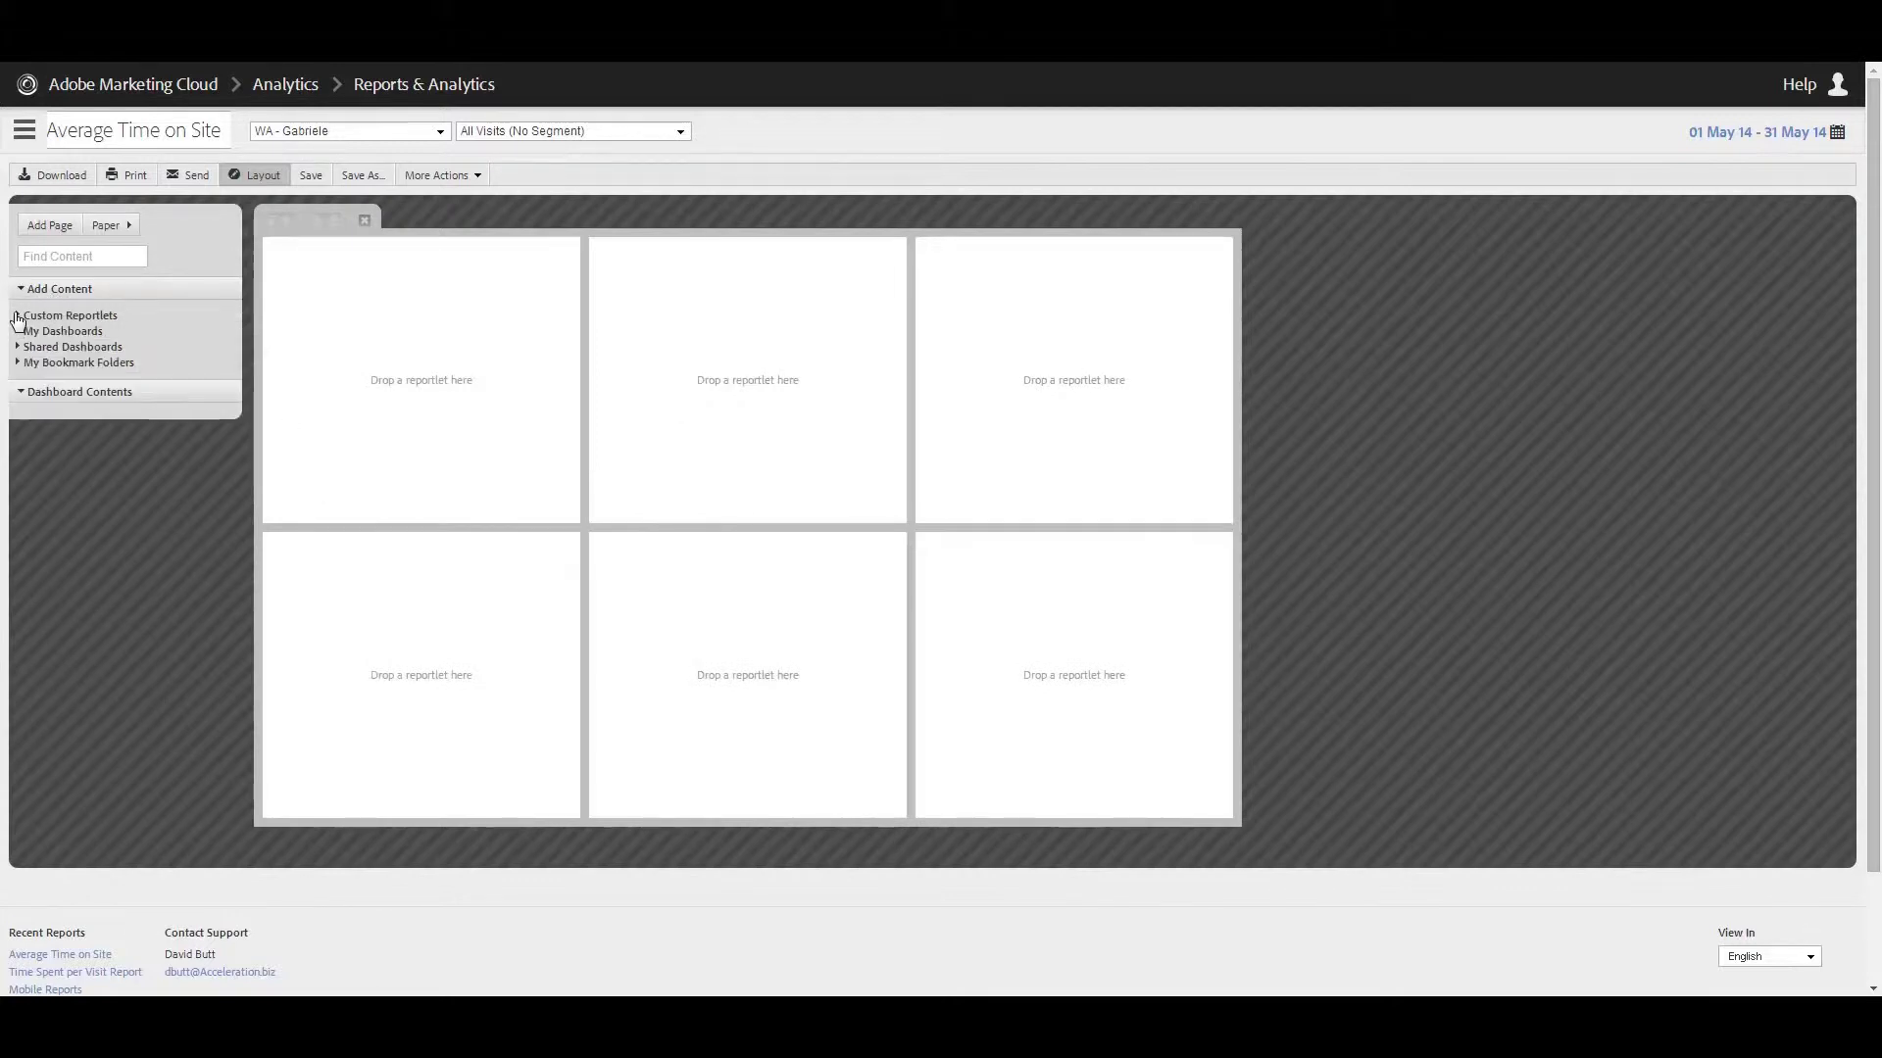
click(17, 317)
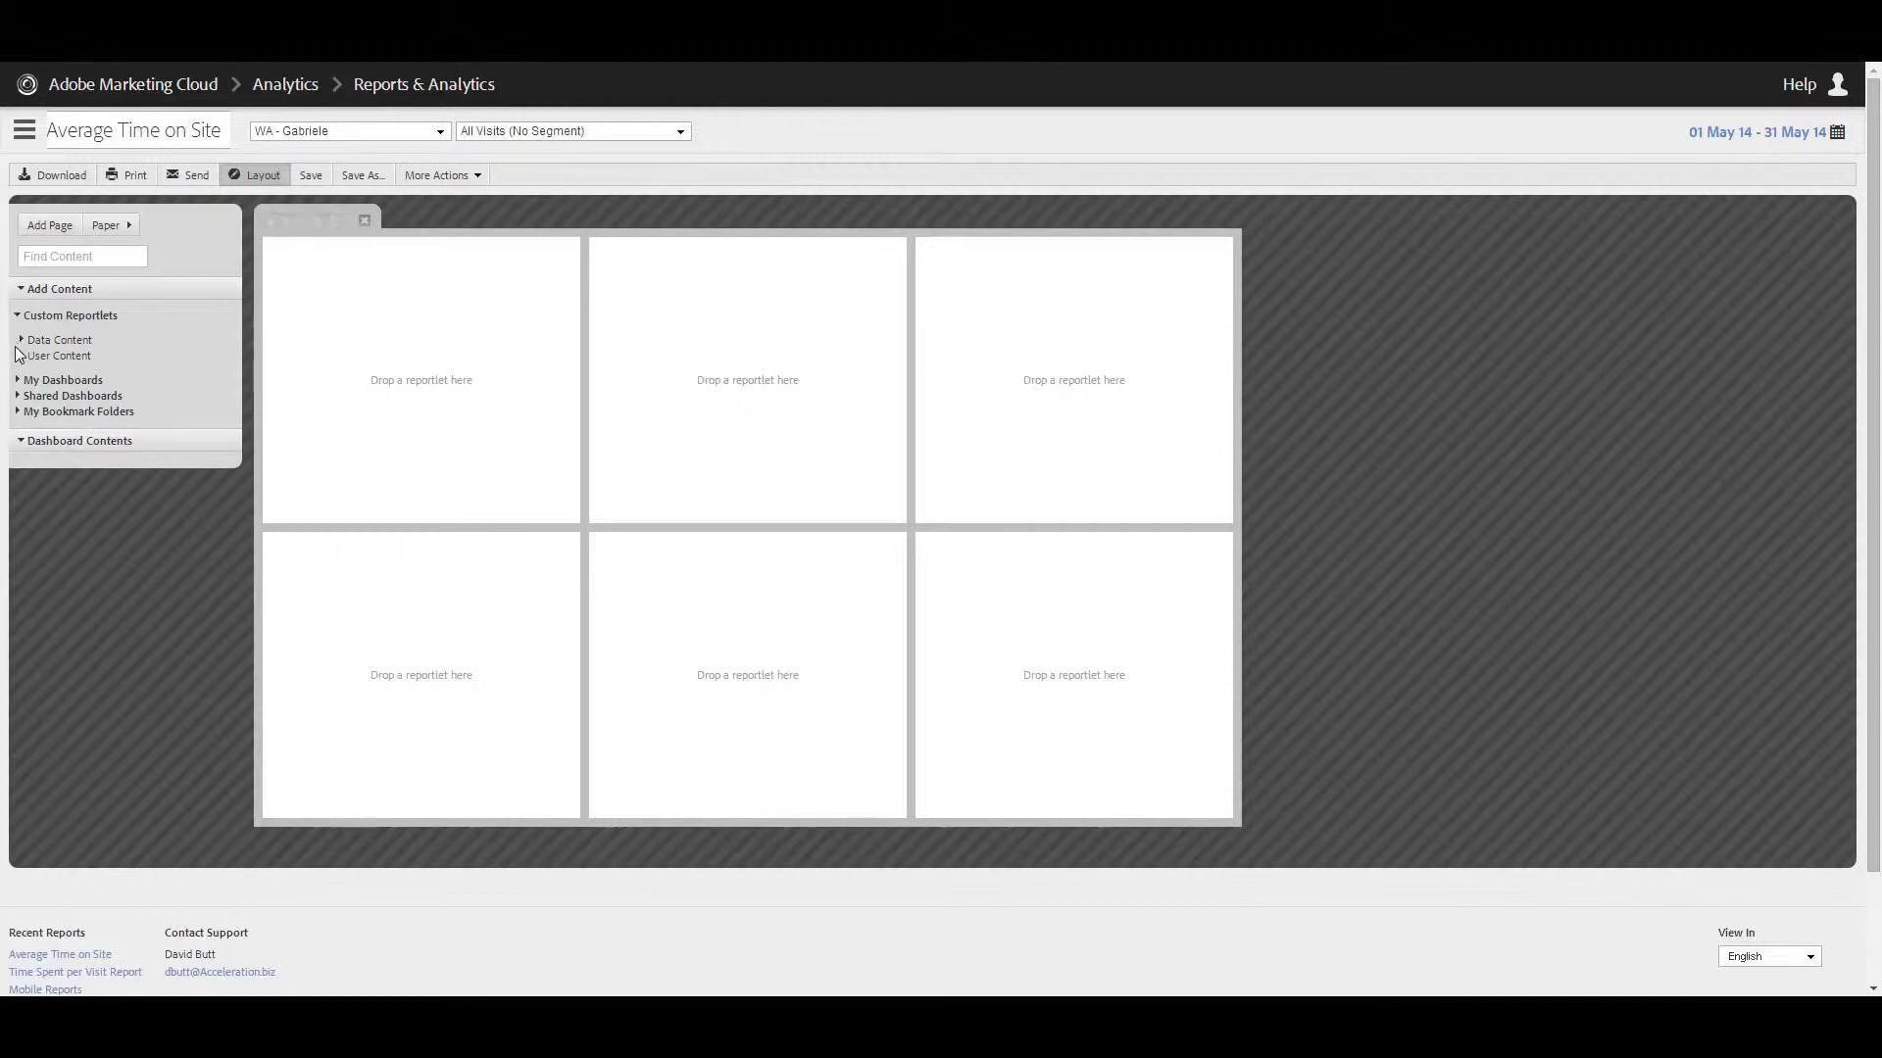
click(21, 341)
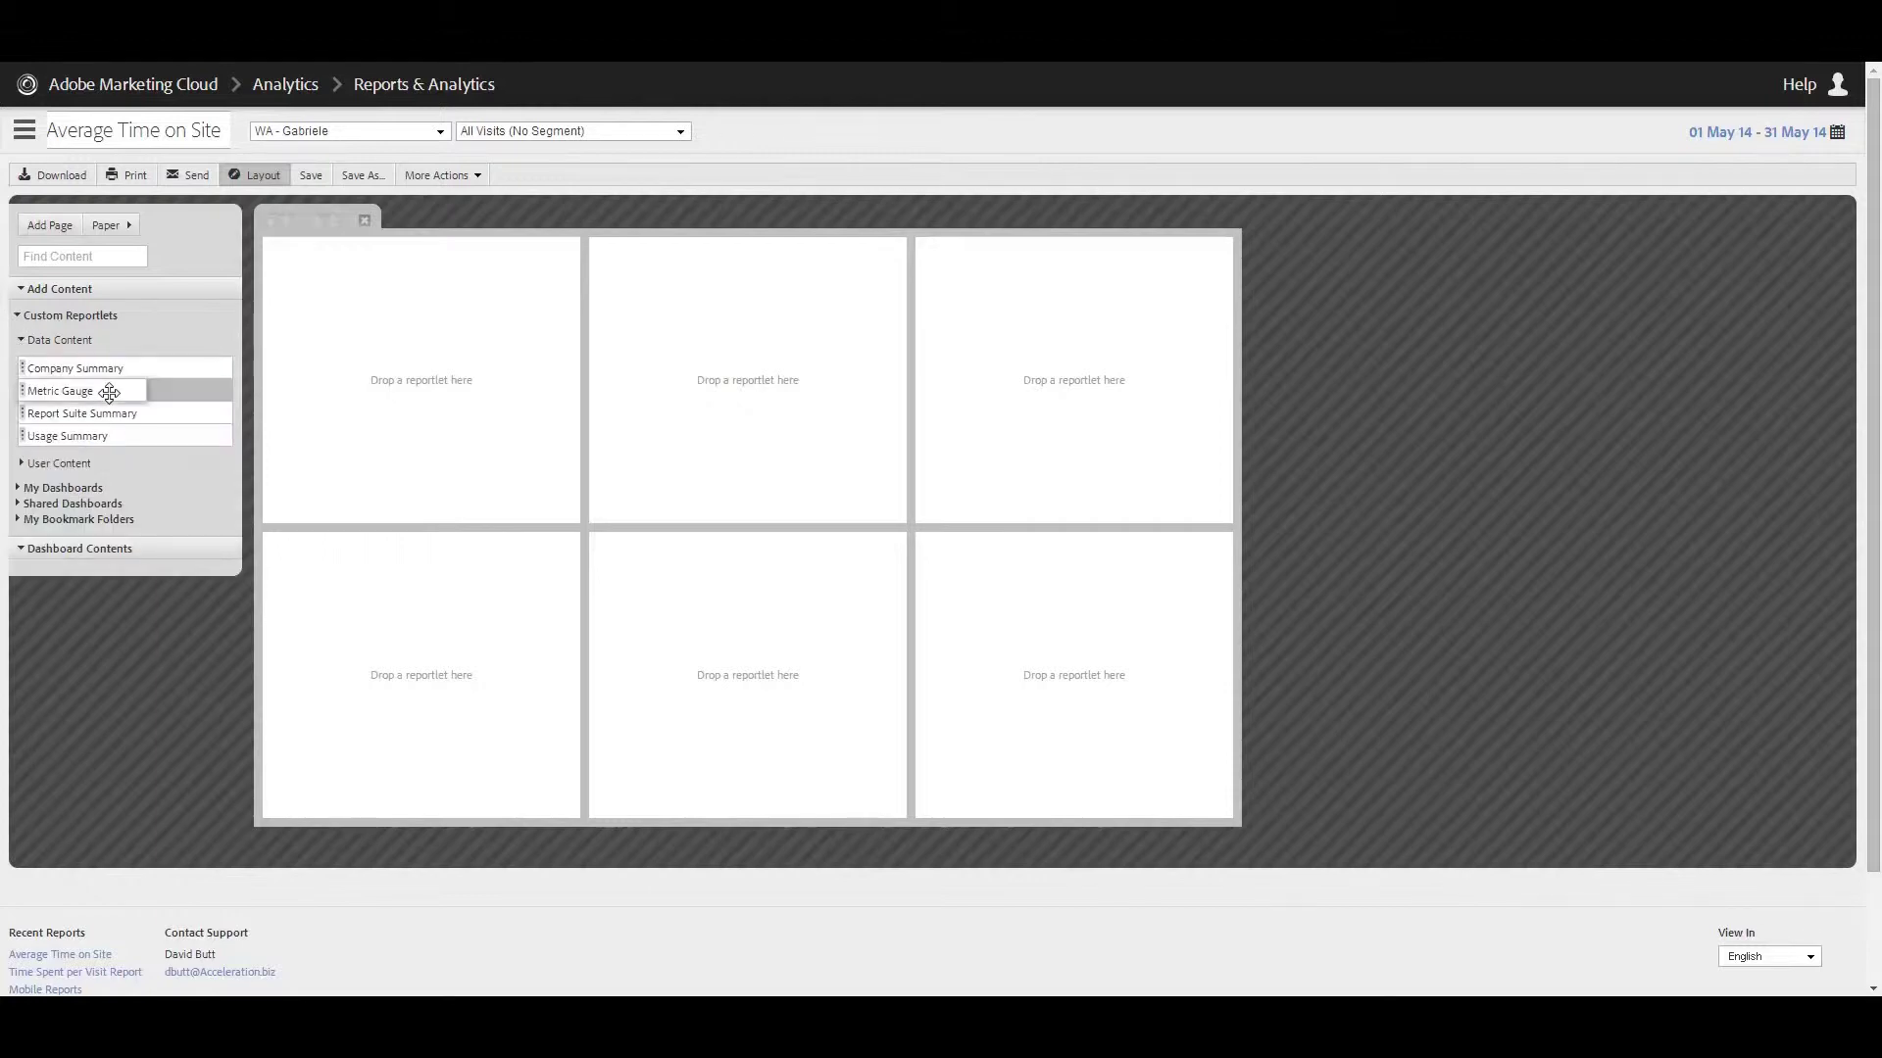
- Place a Metric Gauge in the top-middle panel showing Average Time Spent on Site
drag(109, 392, 799, 397)
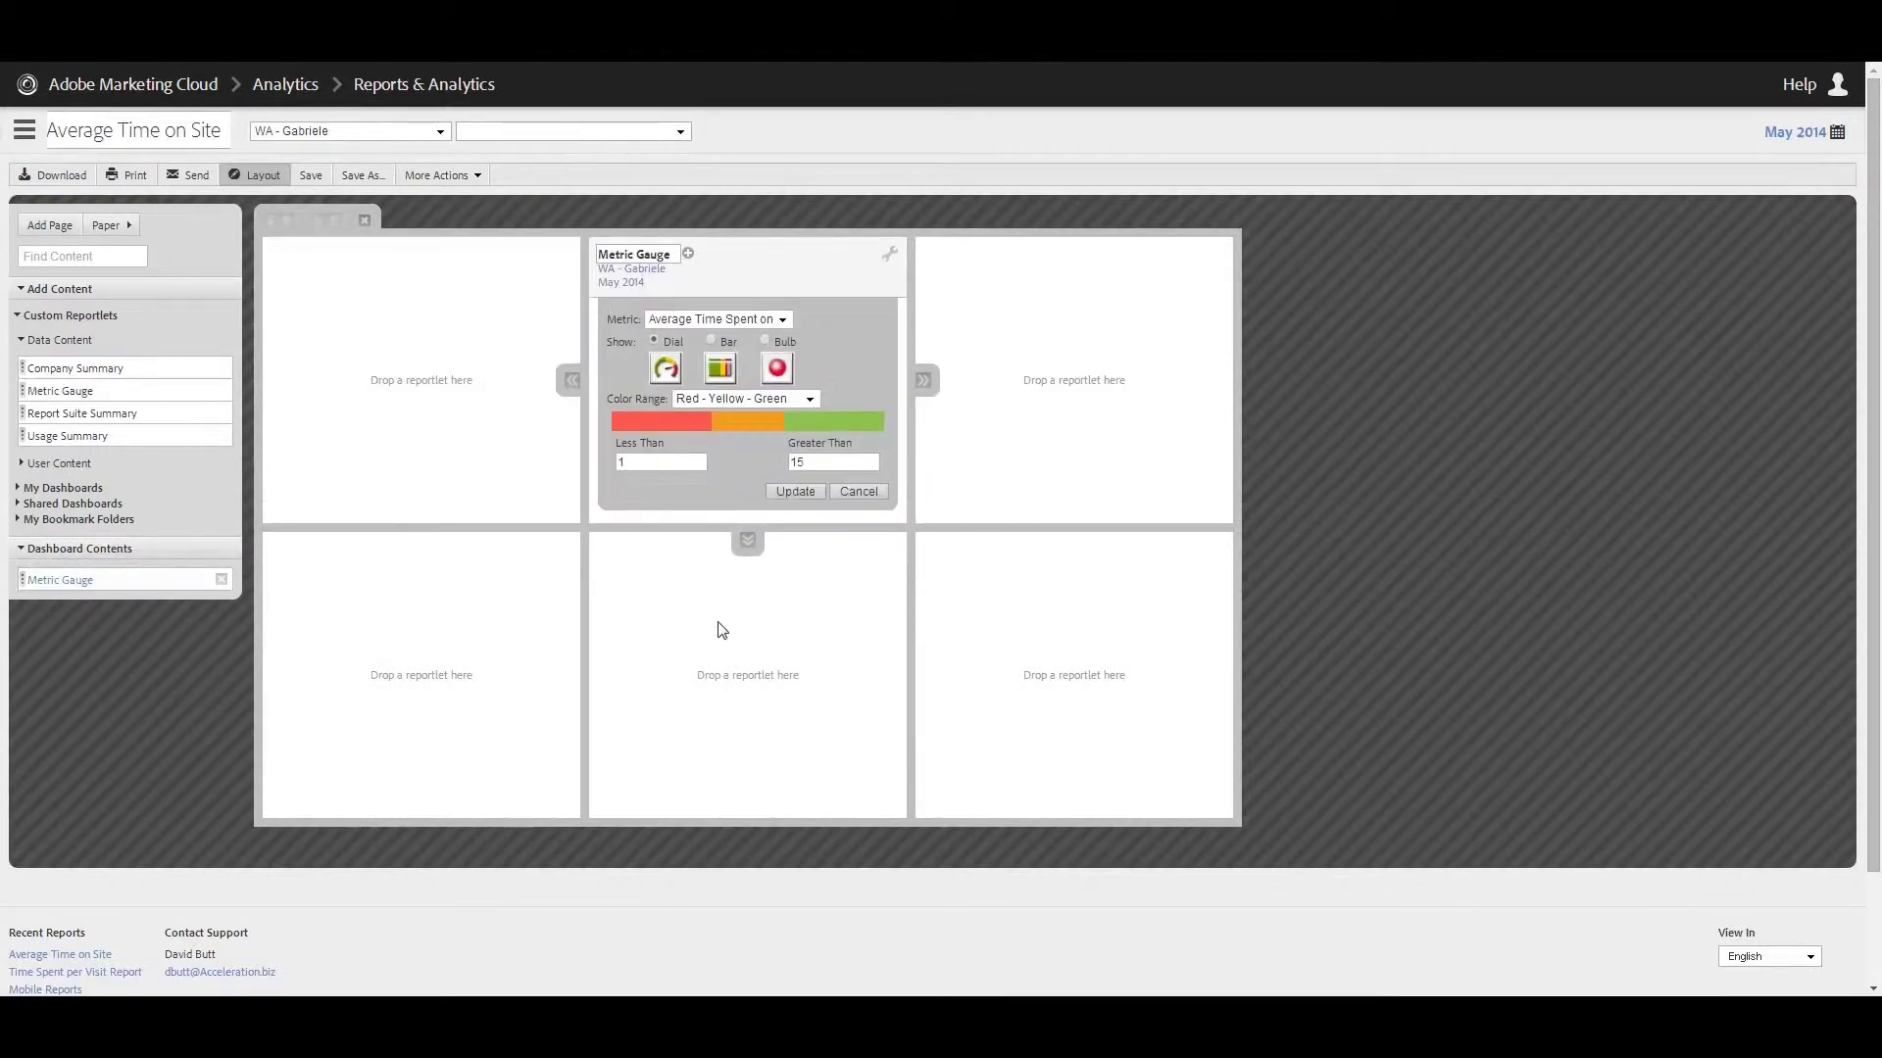
click(779, 324)
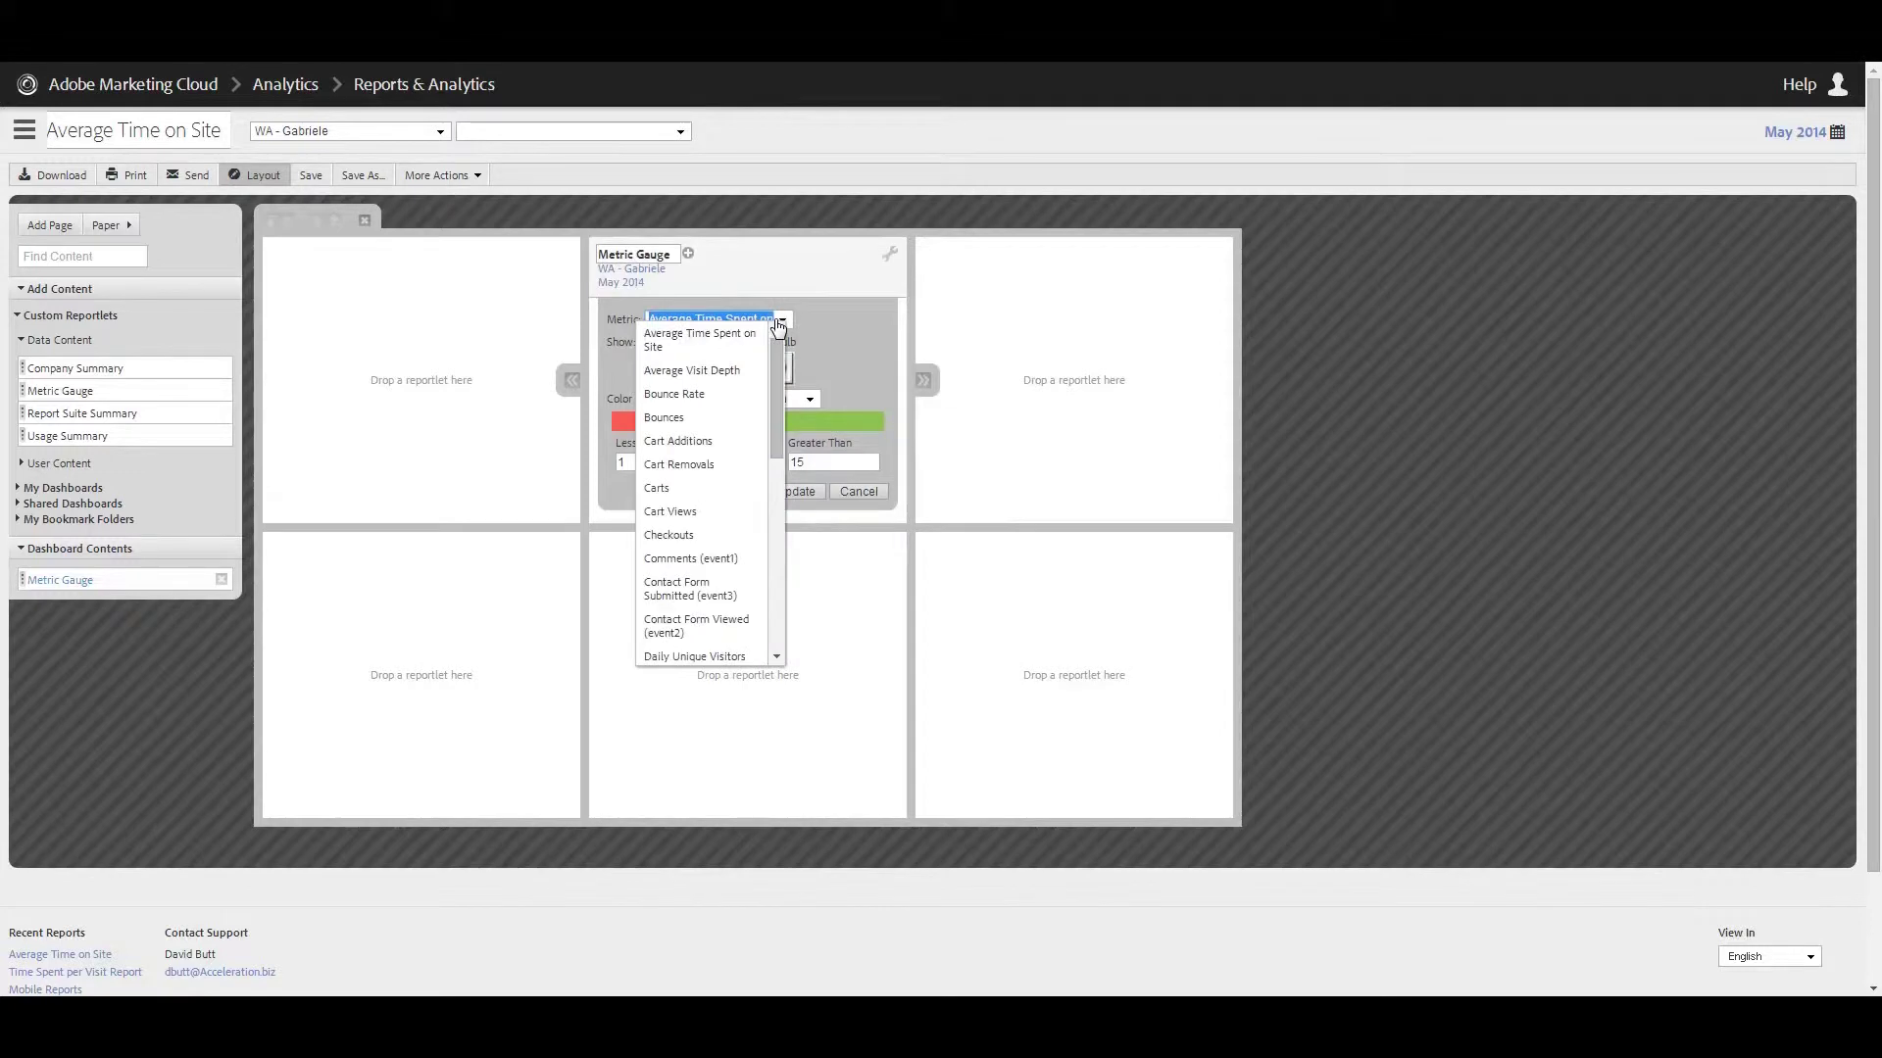
click(710, 340)
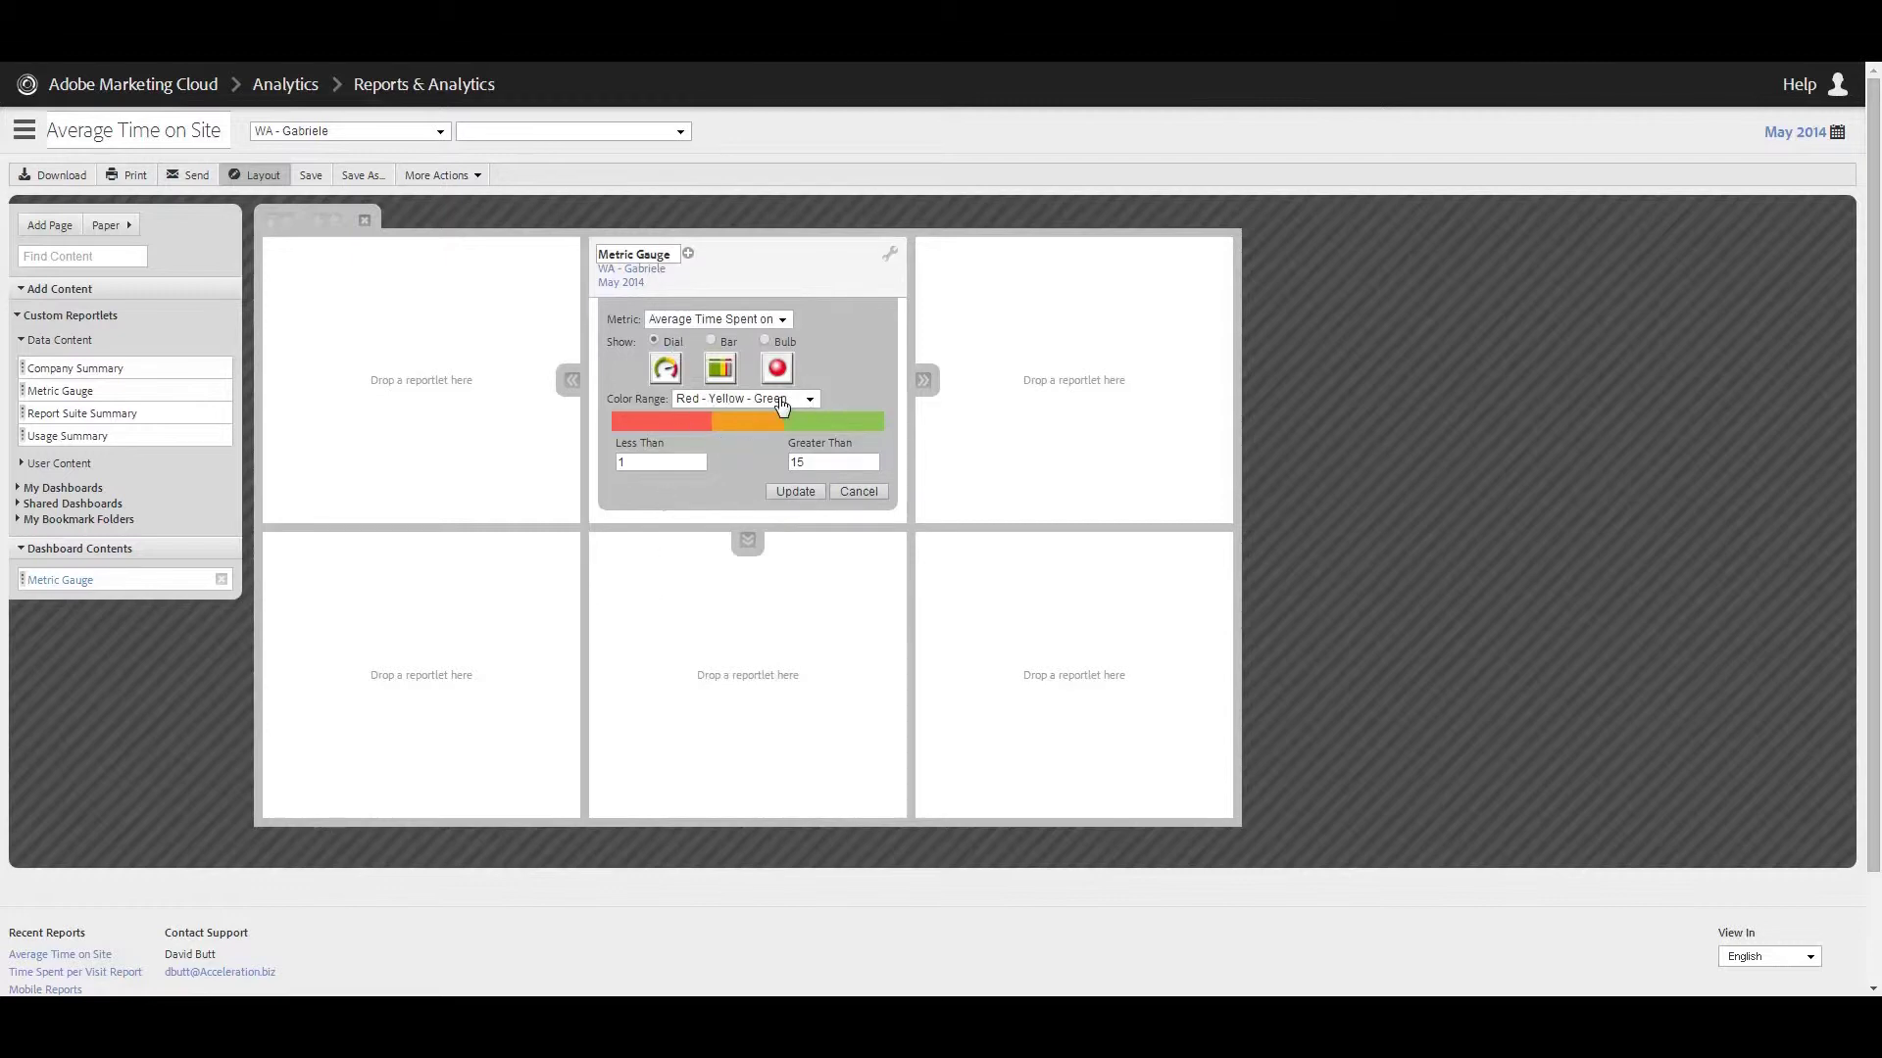
- Set the gauge colour range to Red-Yellow-Green with a Greater Than threshold of 5
click(710, 400)
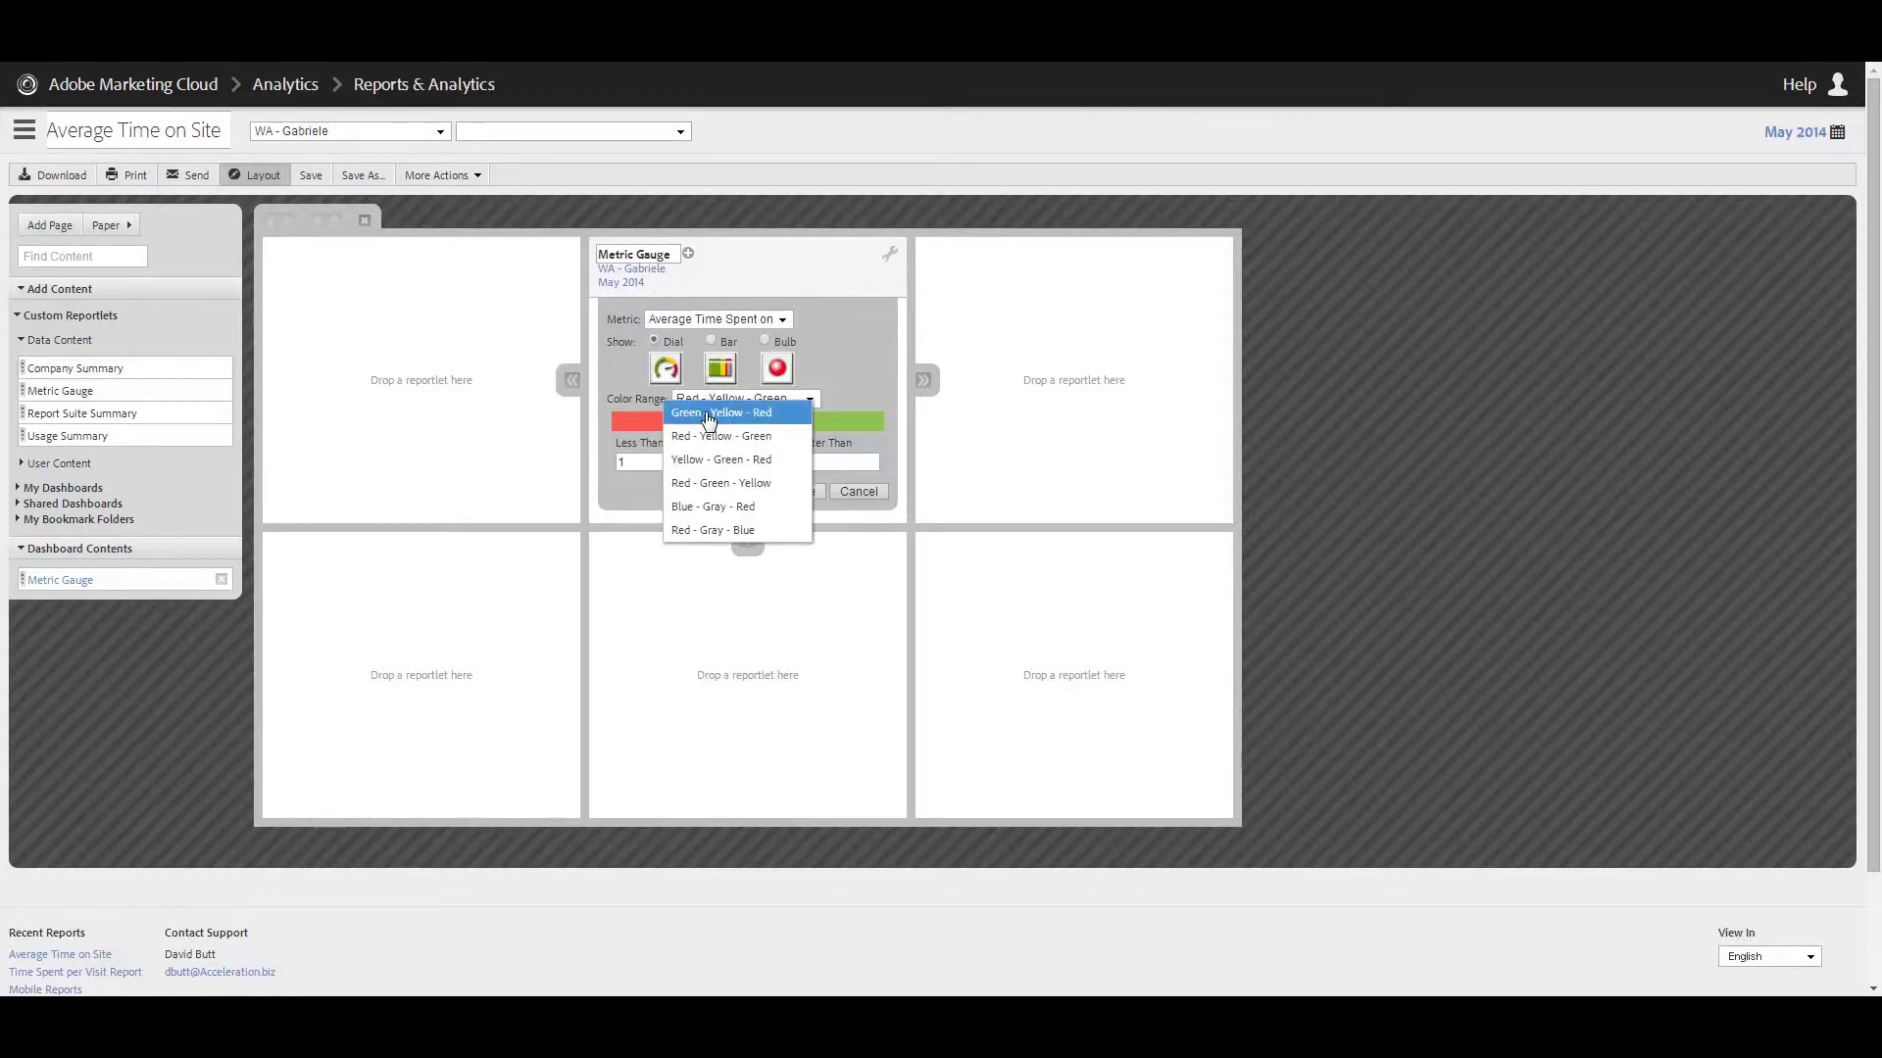
click(739, 413)
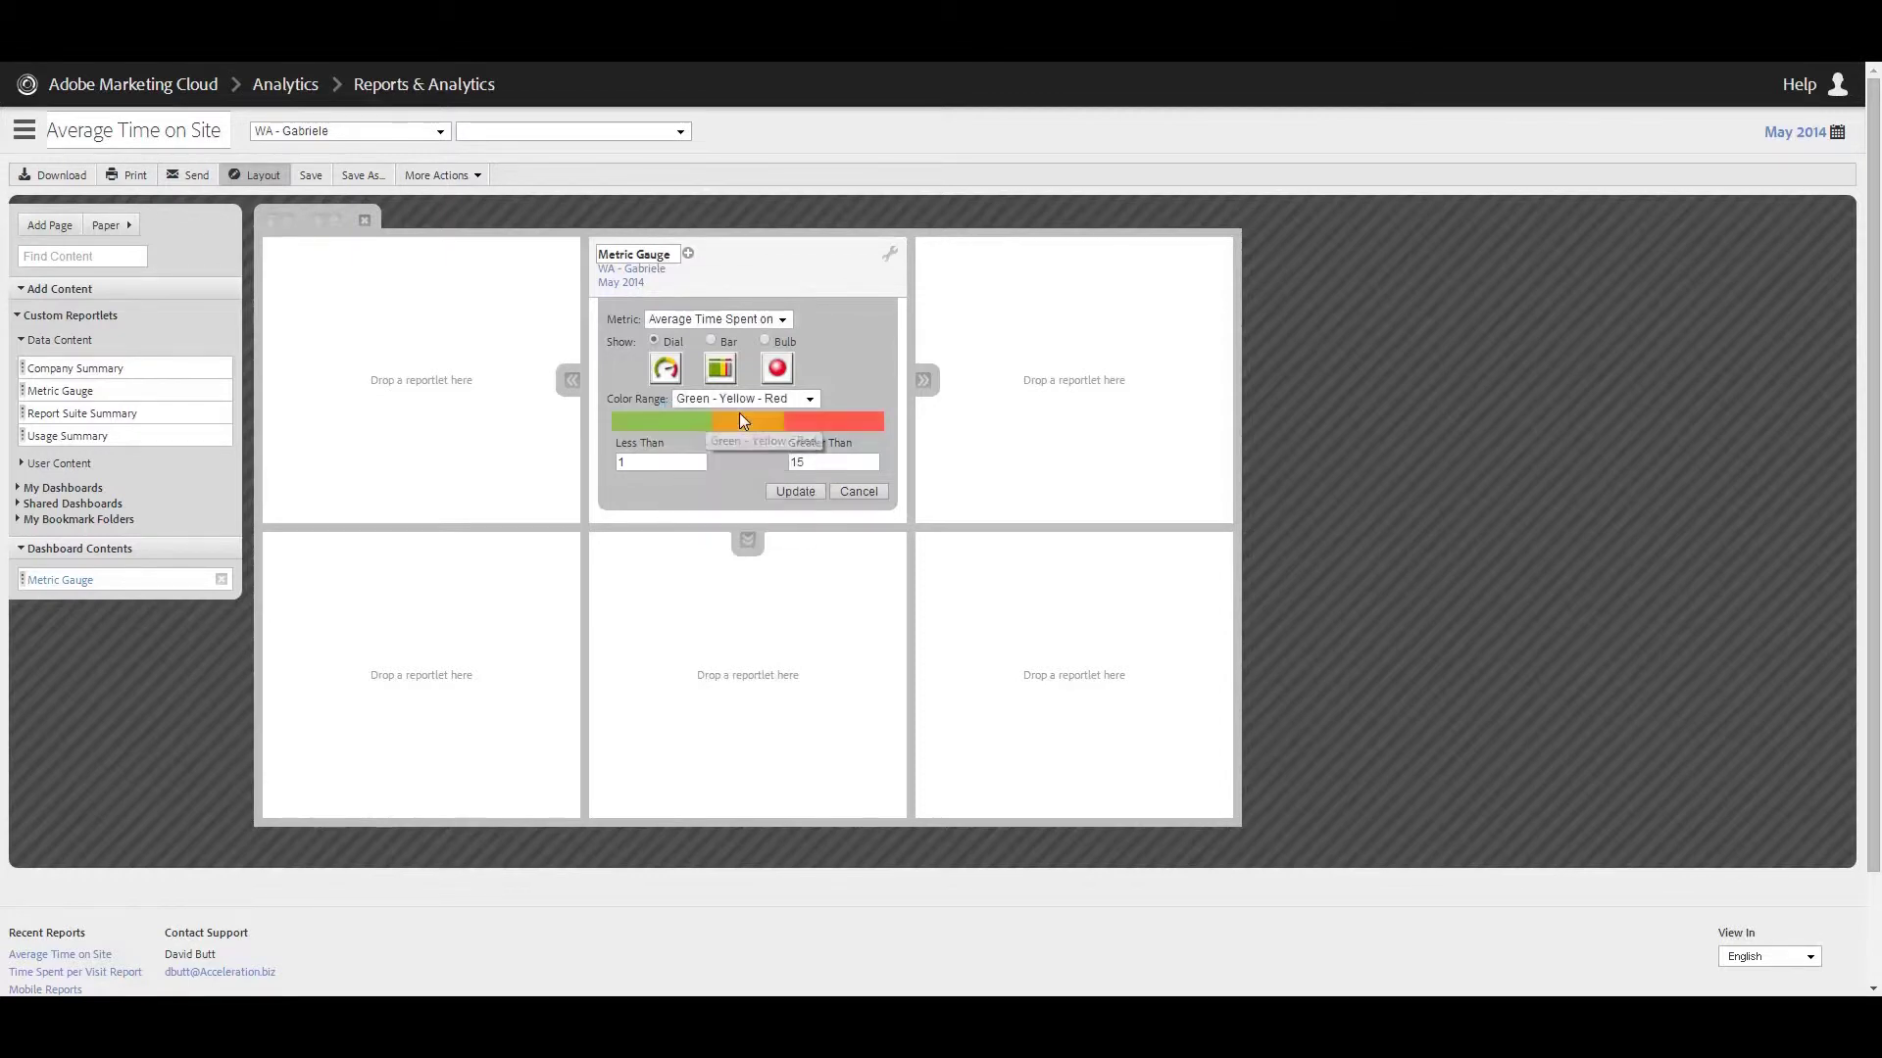
double_click(652, 464)
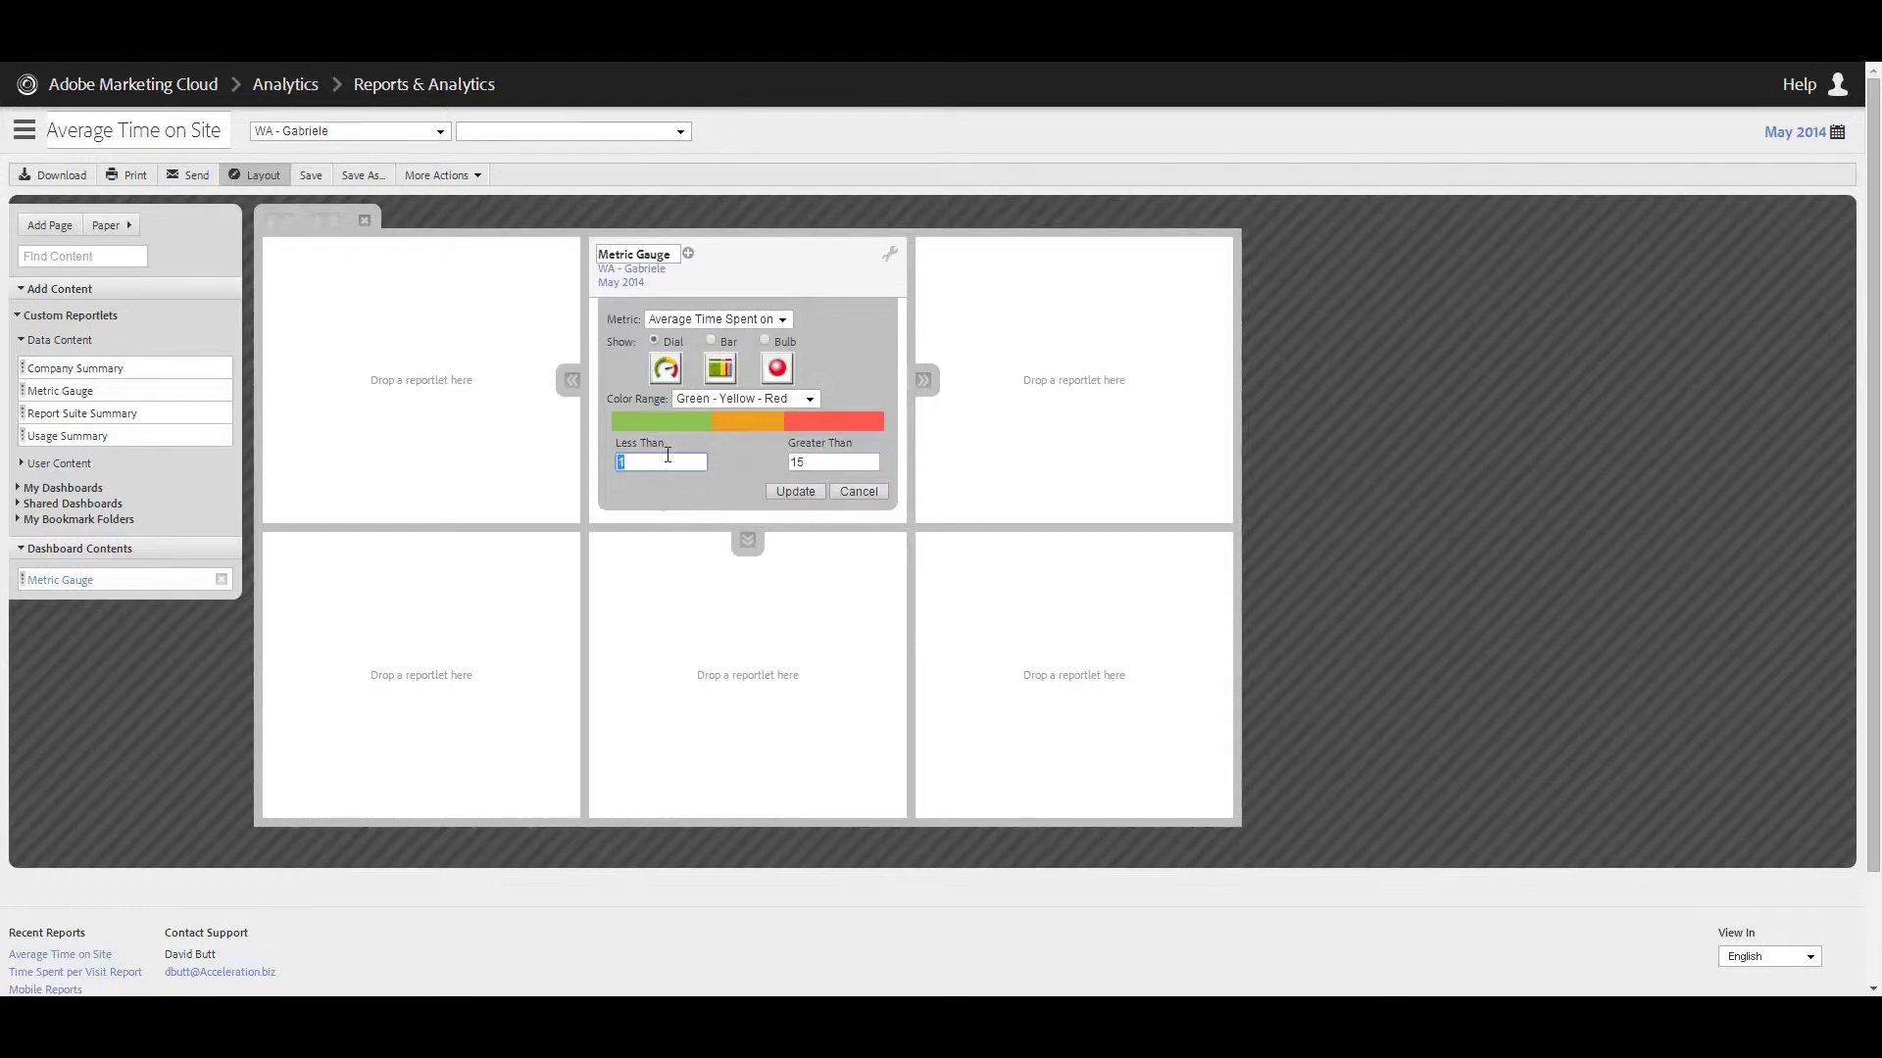
click(743, 400)
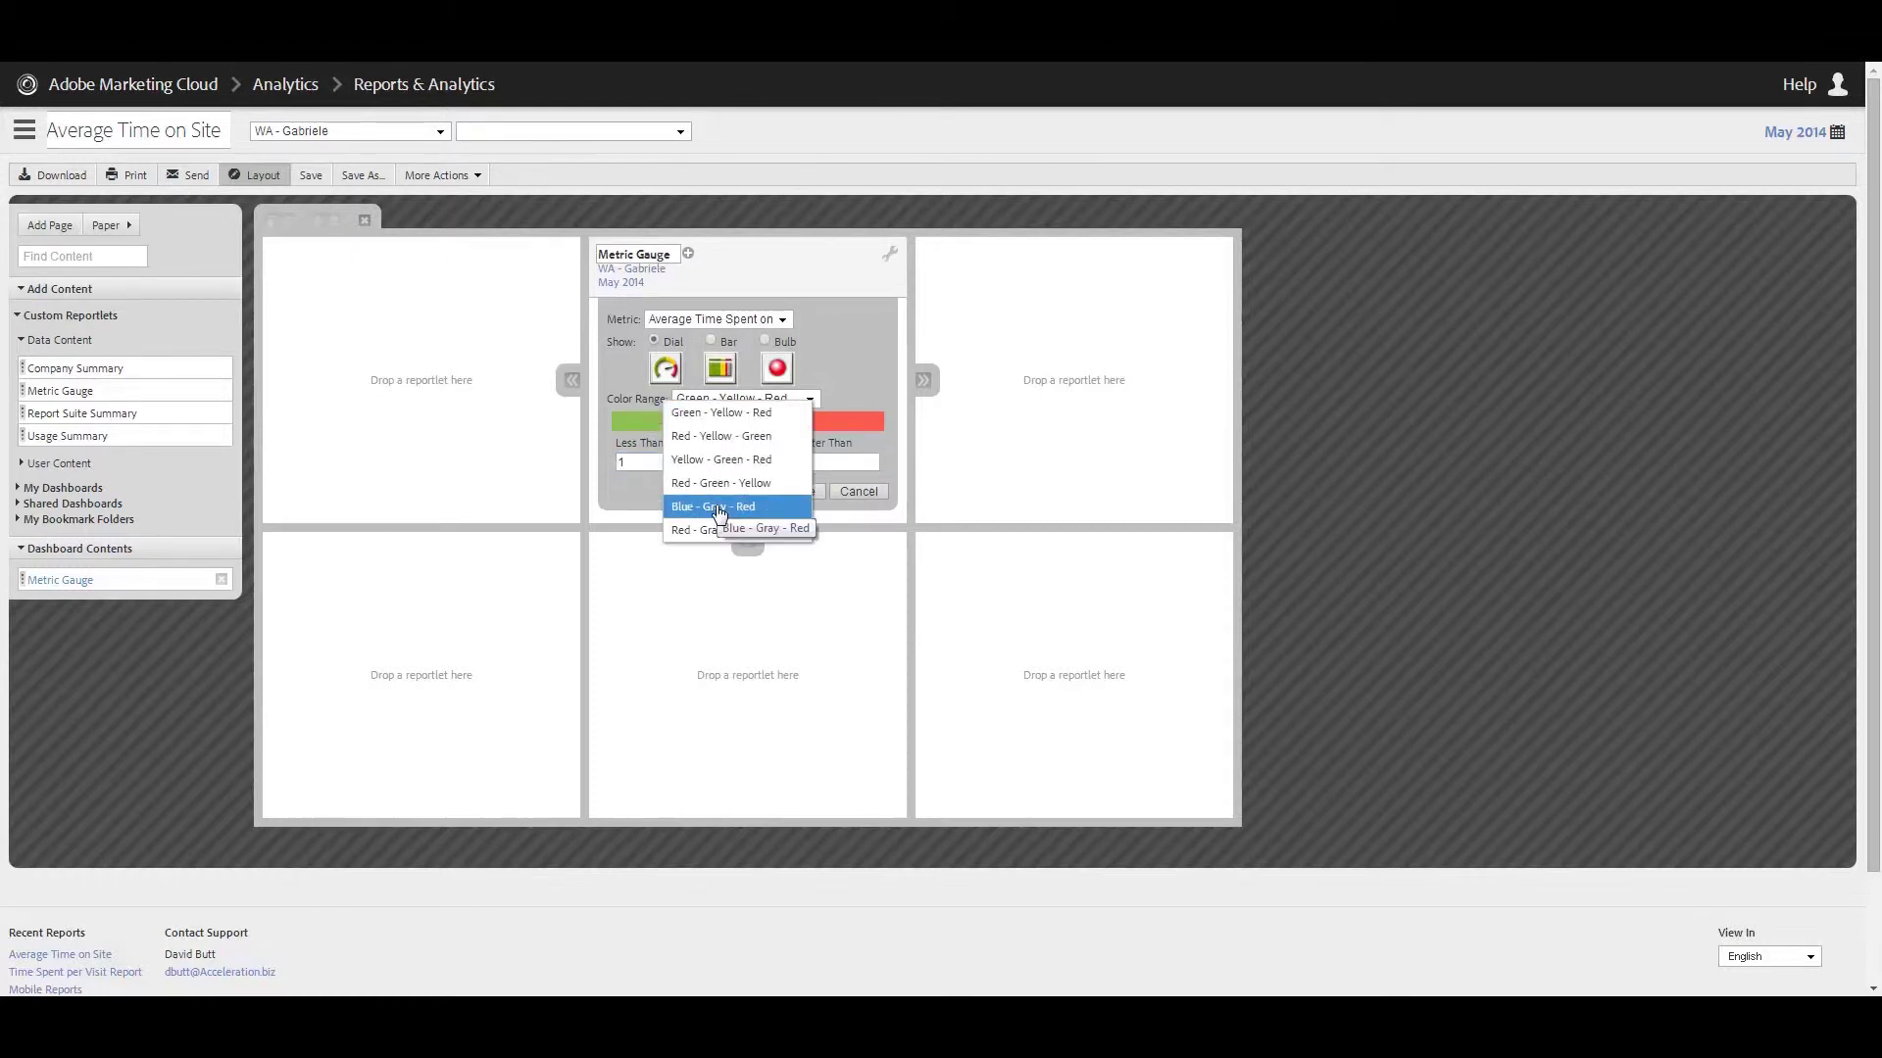
click(716, 437)
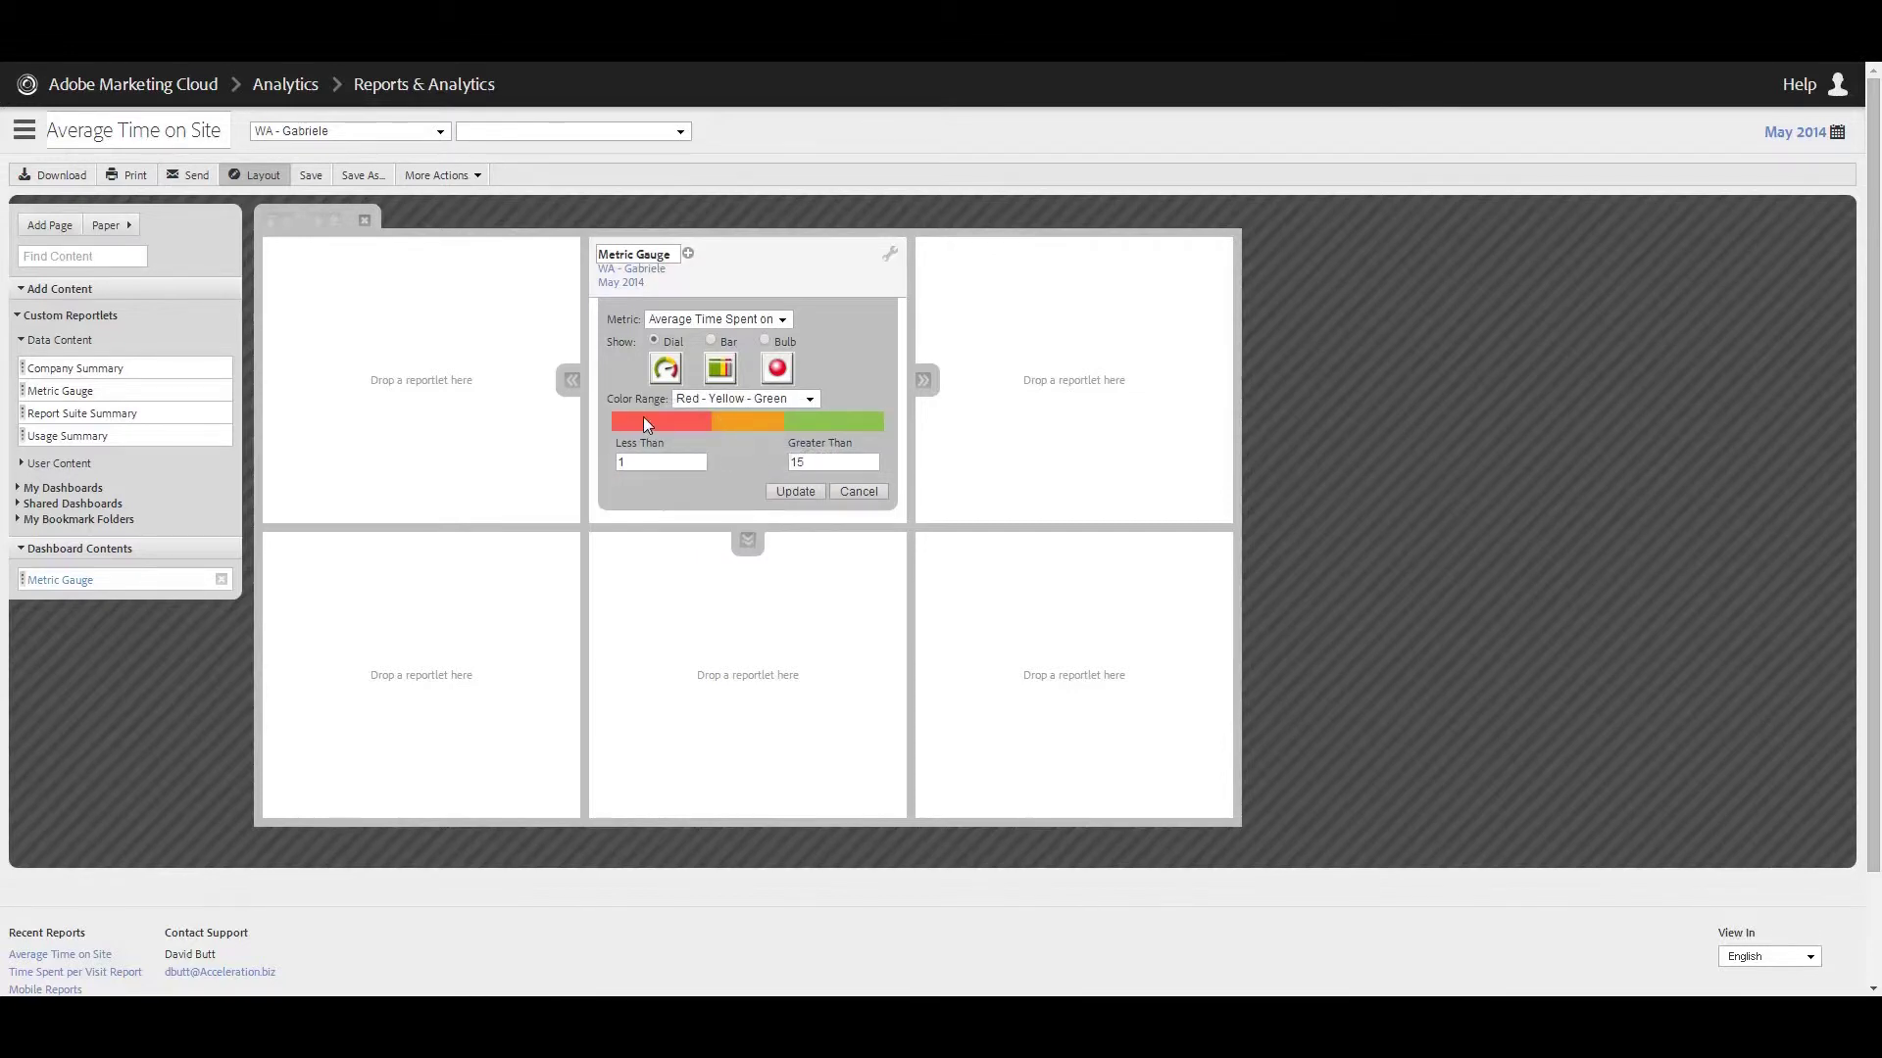
double_click(691, 469)
double_click(838, 463)
text(5)
- Apply the gauge settings and stretch the reportlet across the whole layout
click(796, 493)
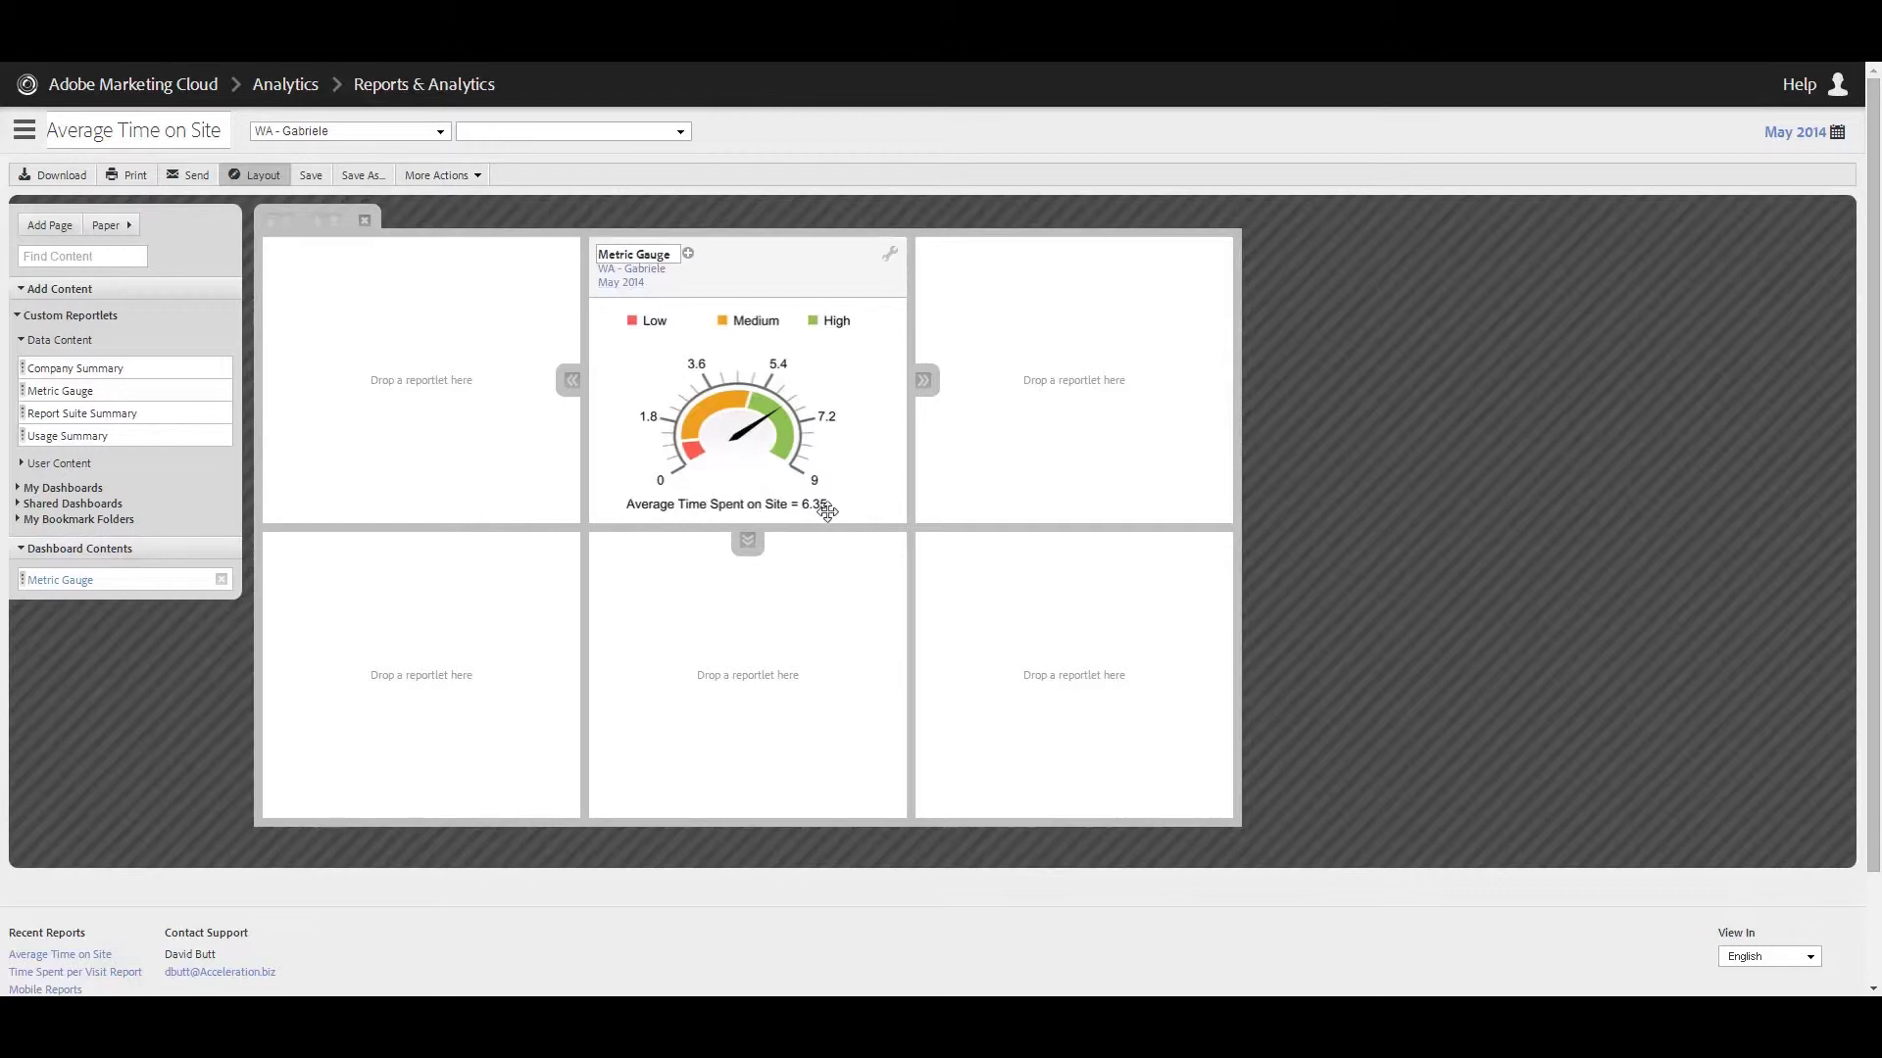
click(748, 540)
click(924, 532)
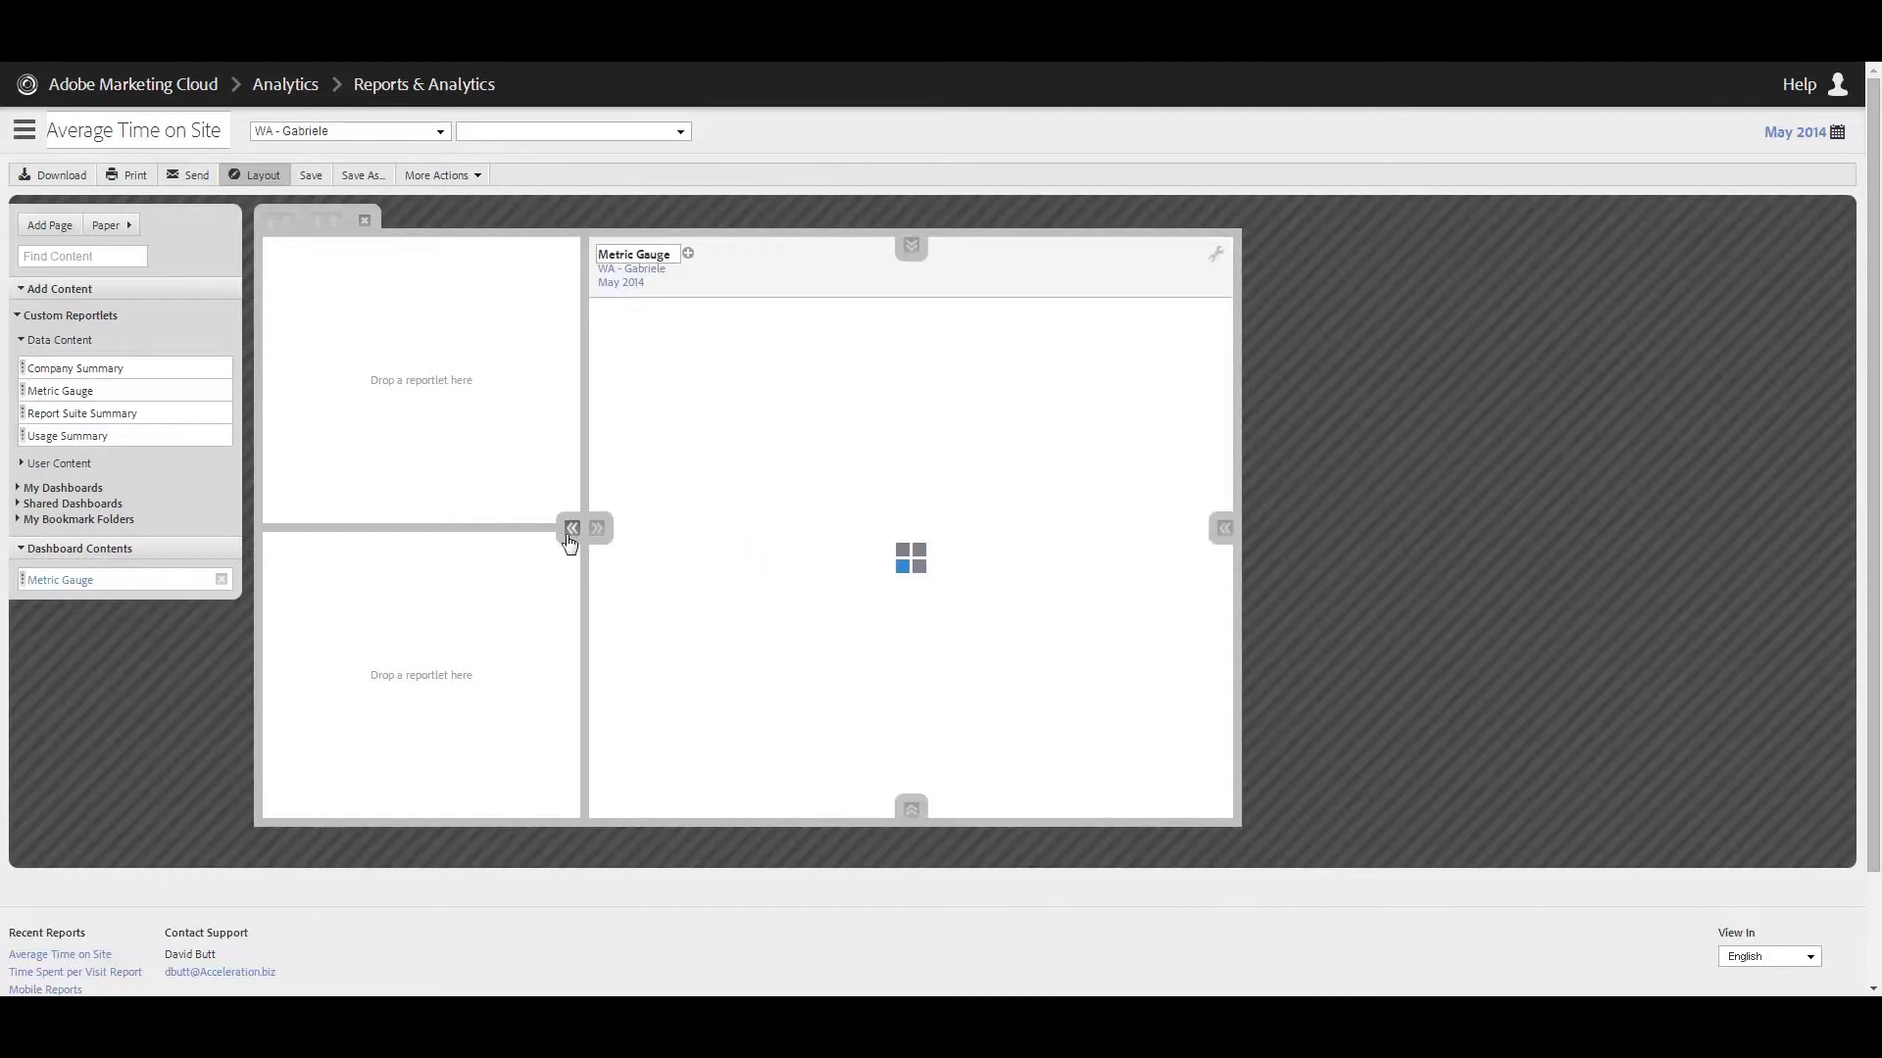
click(571, 529)
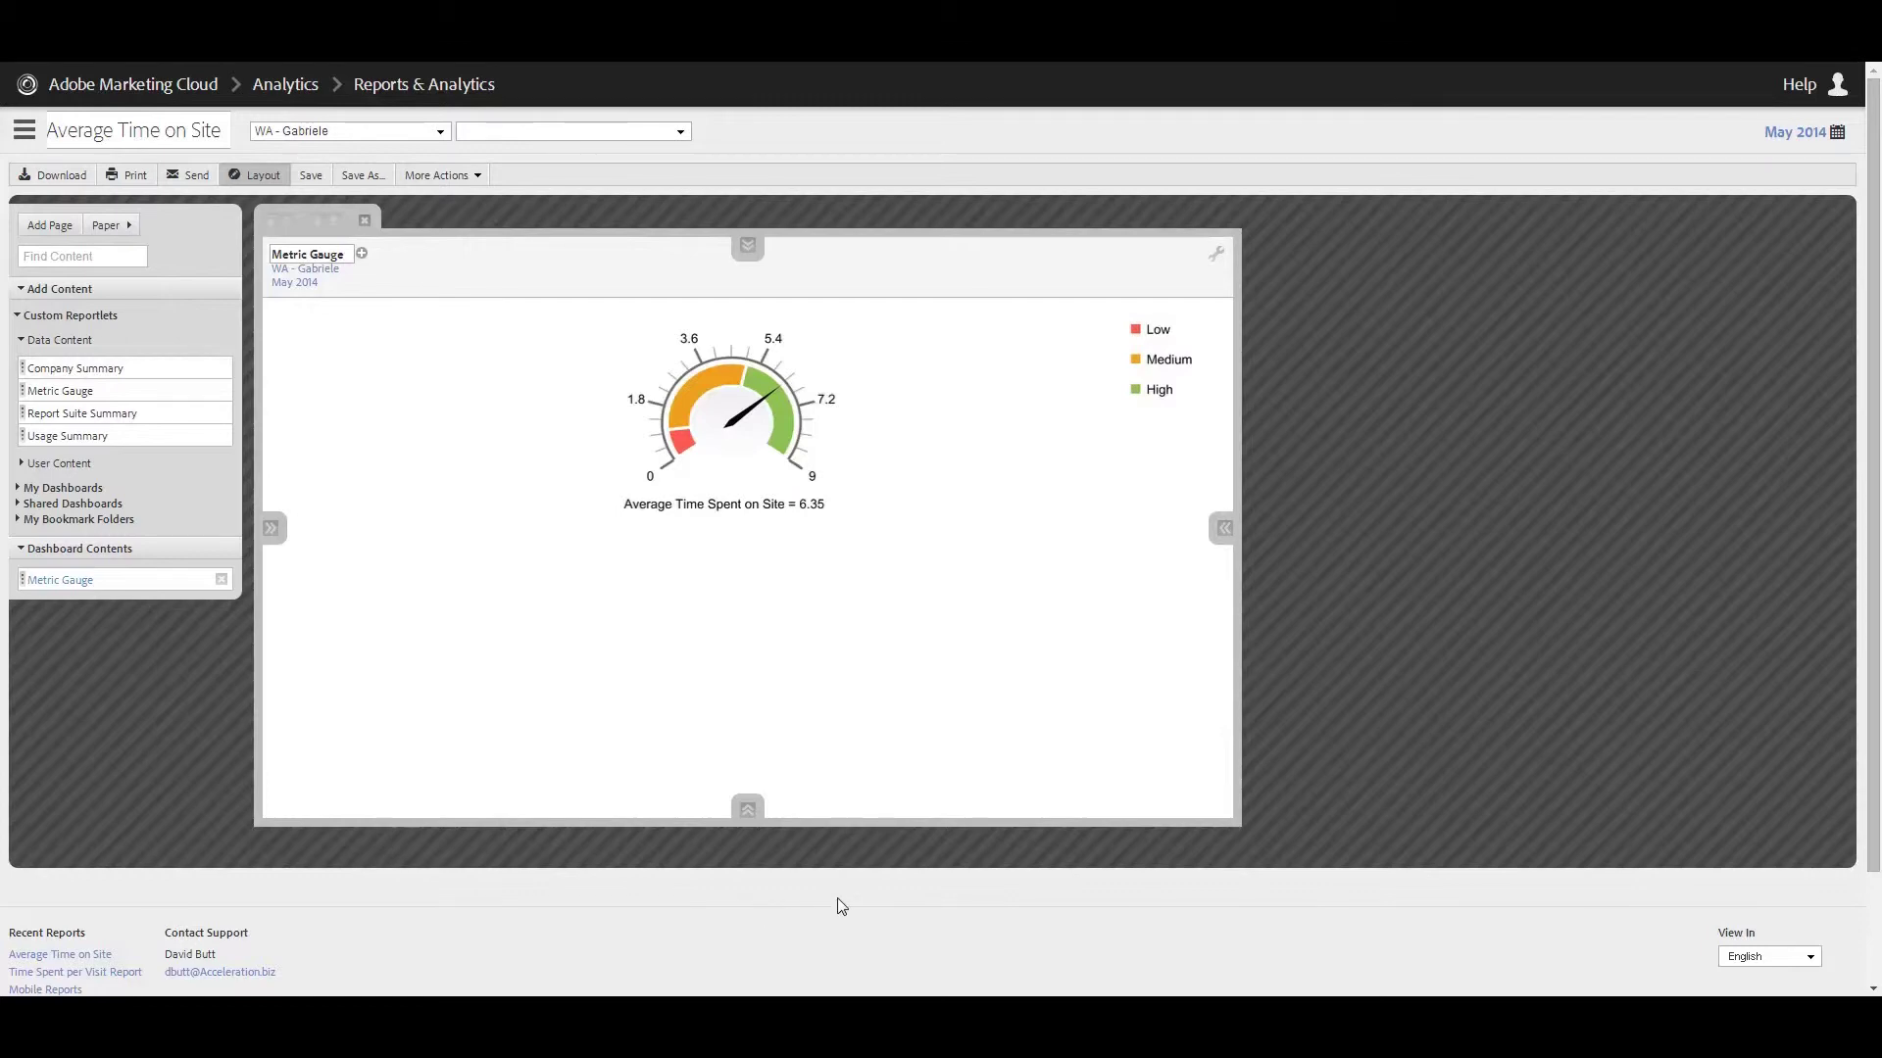
- Shrink the gauge back to the single top-middle panel
click(749, 810)
click(1223, 380)
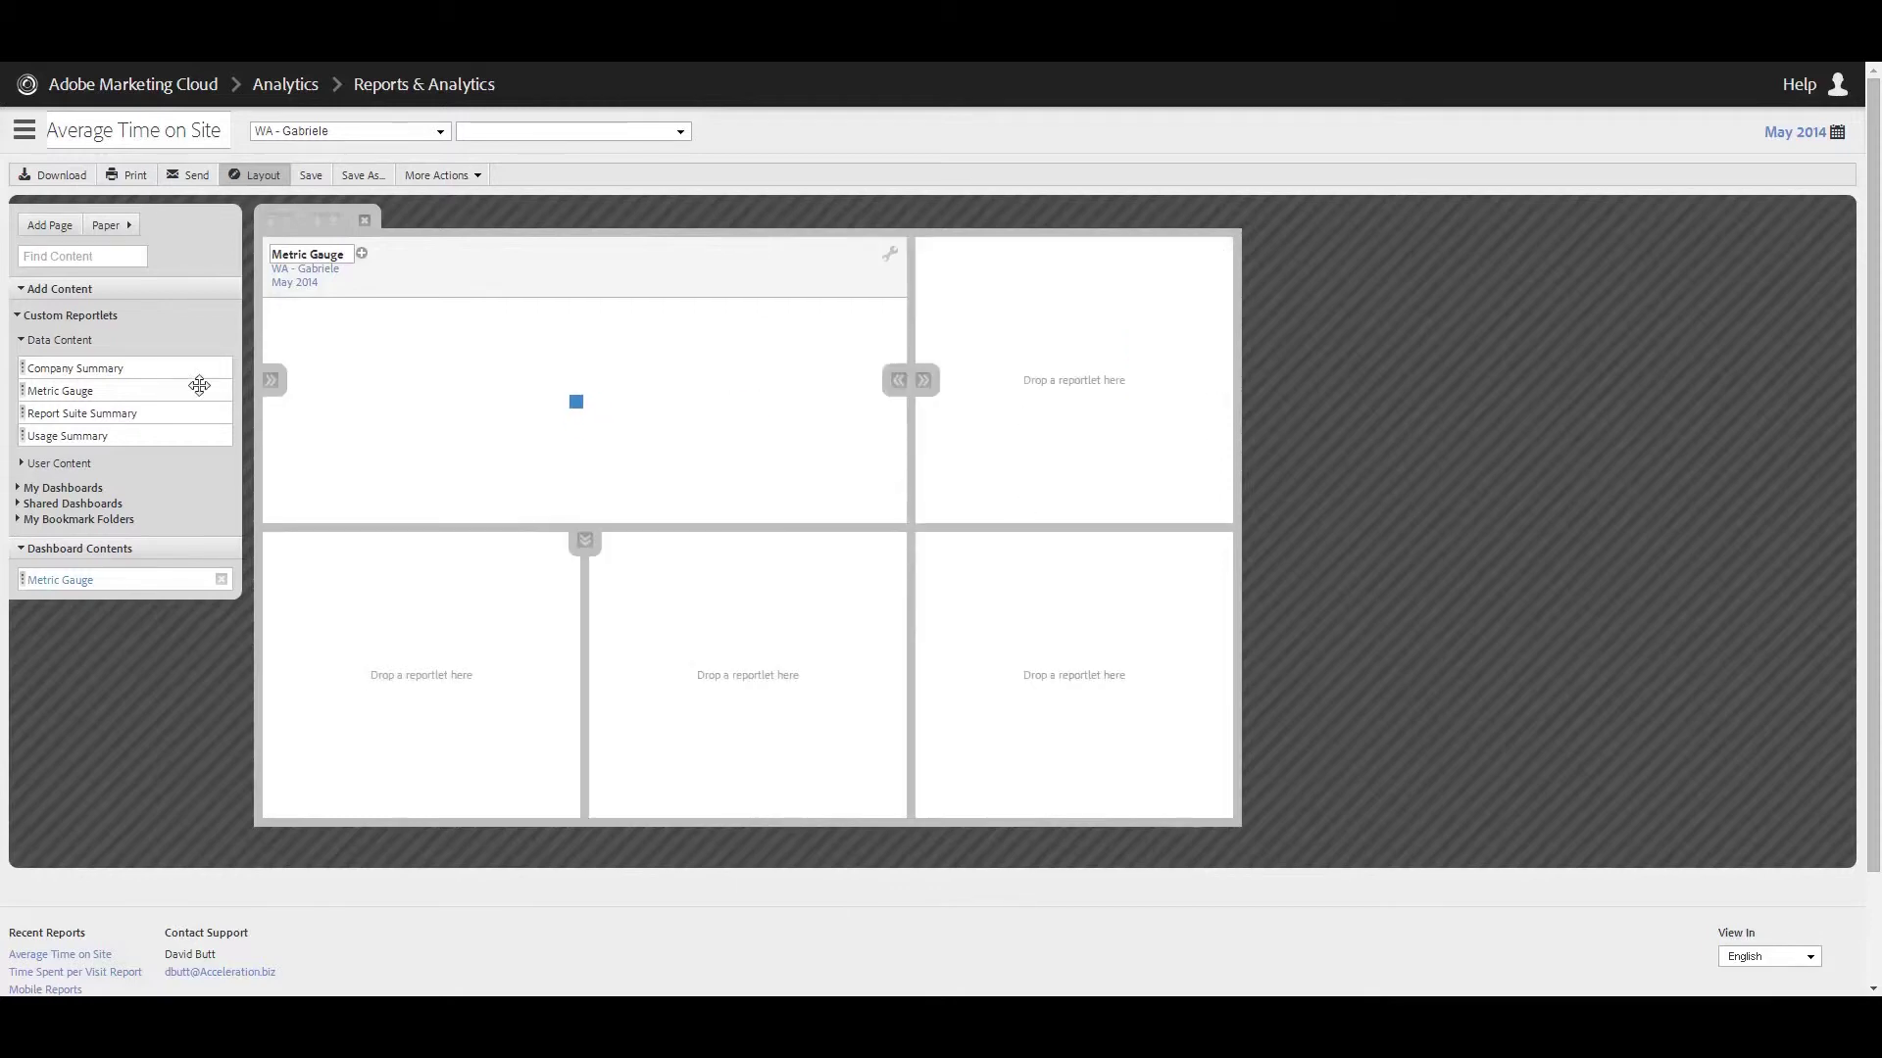
click(271, 384)
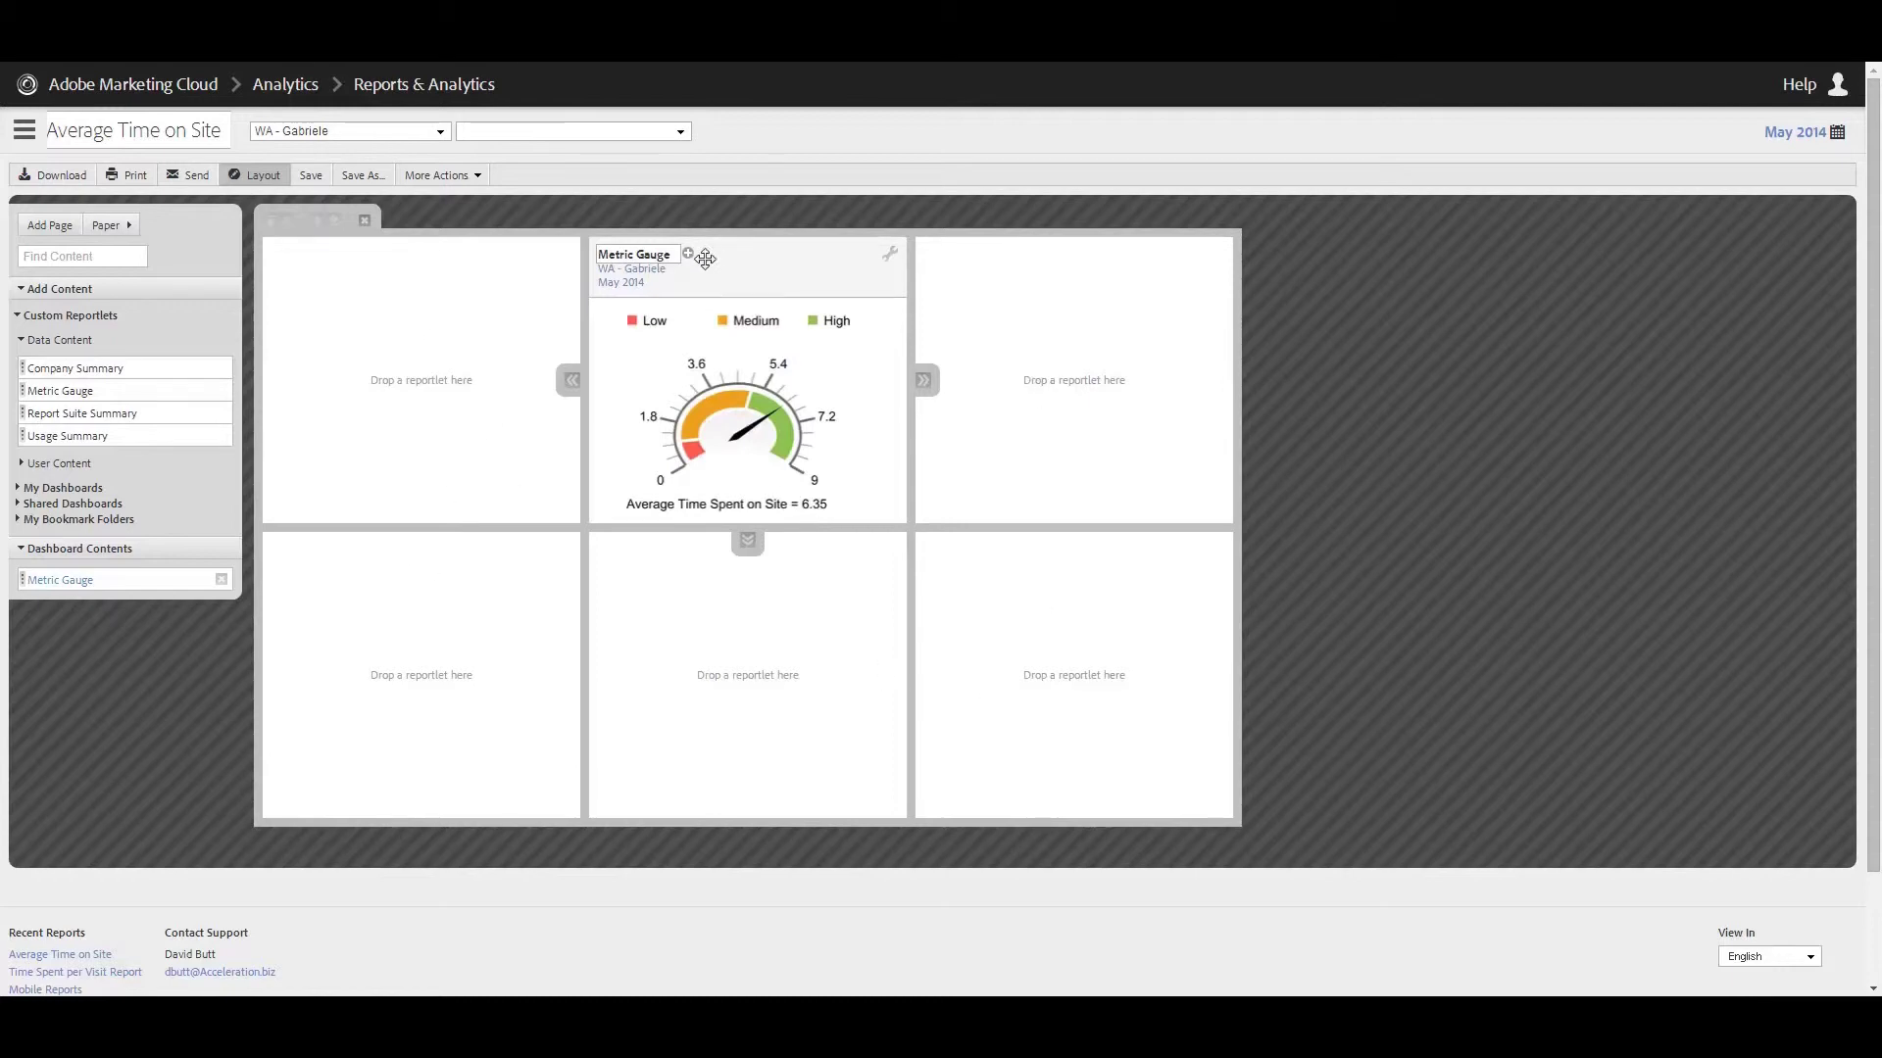
- Retitle the gauge reportlet 'Average time on Site for Endress|Analytics'
triple_click(601, 253)
text(Average time on Site for Endress)
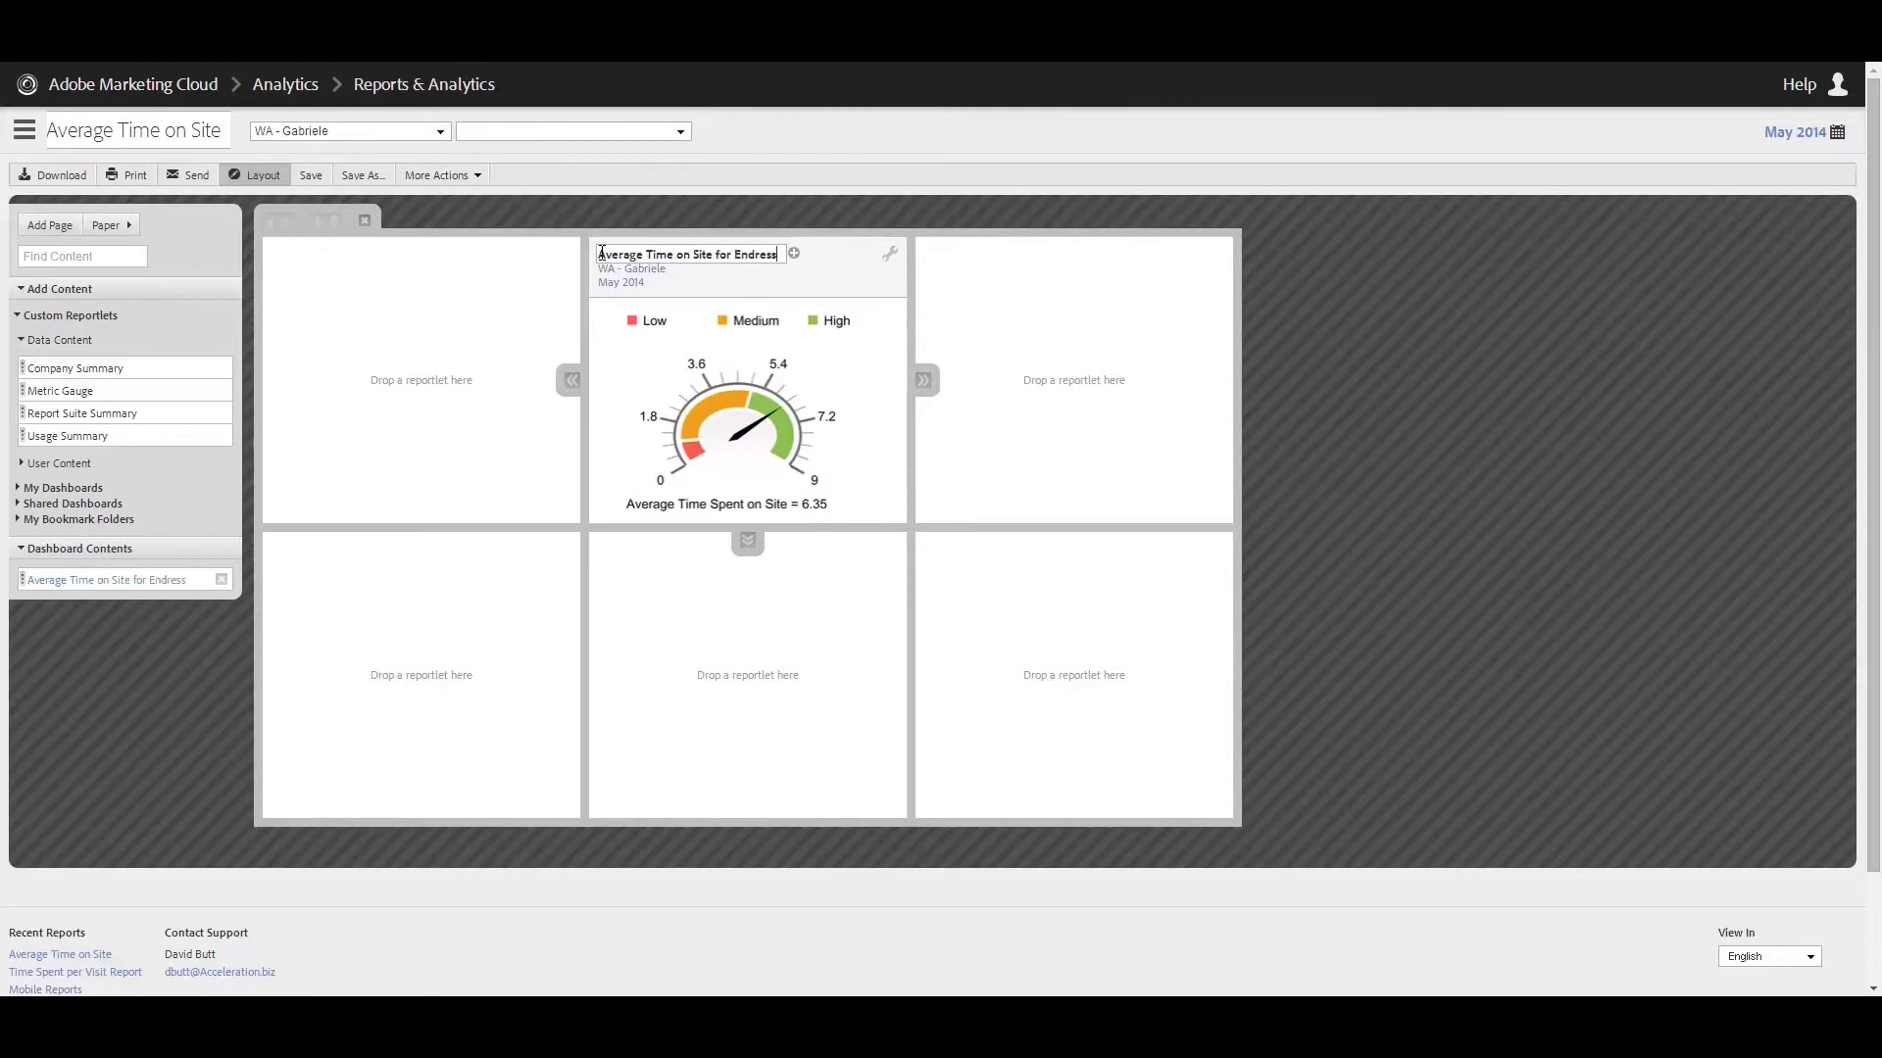
text(|Analytics)
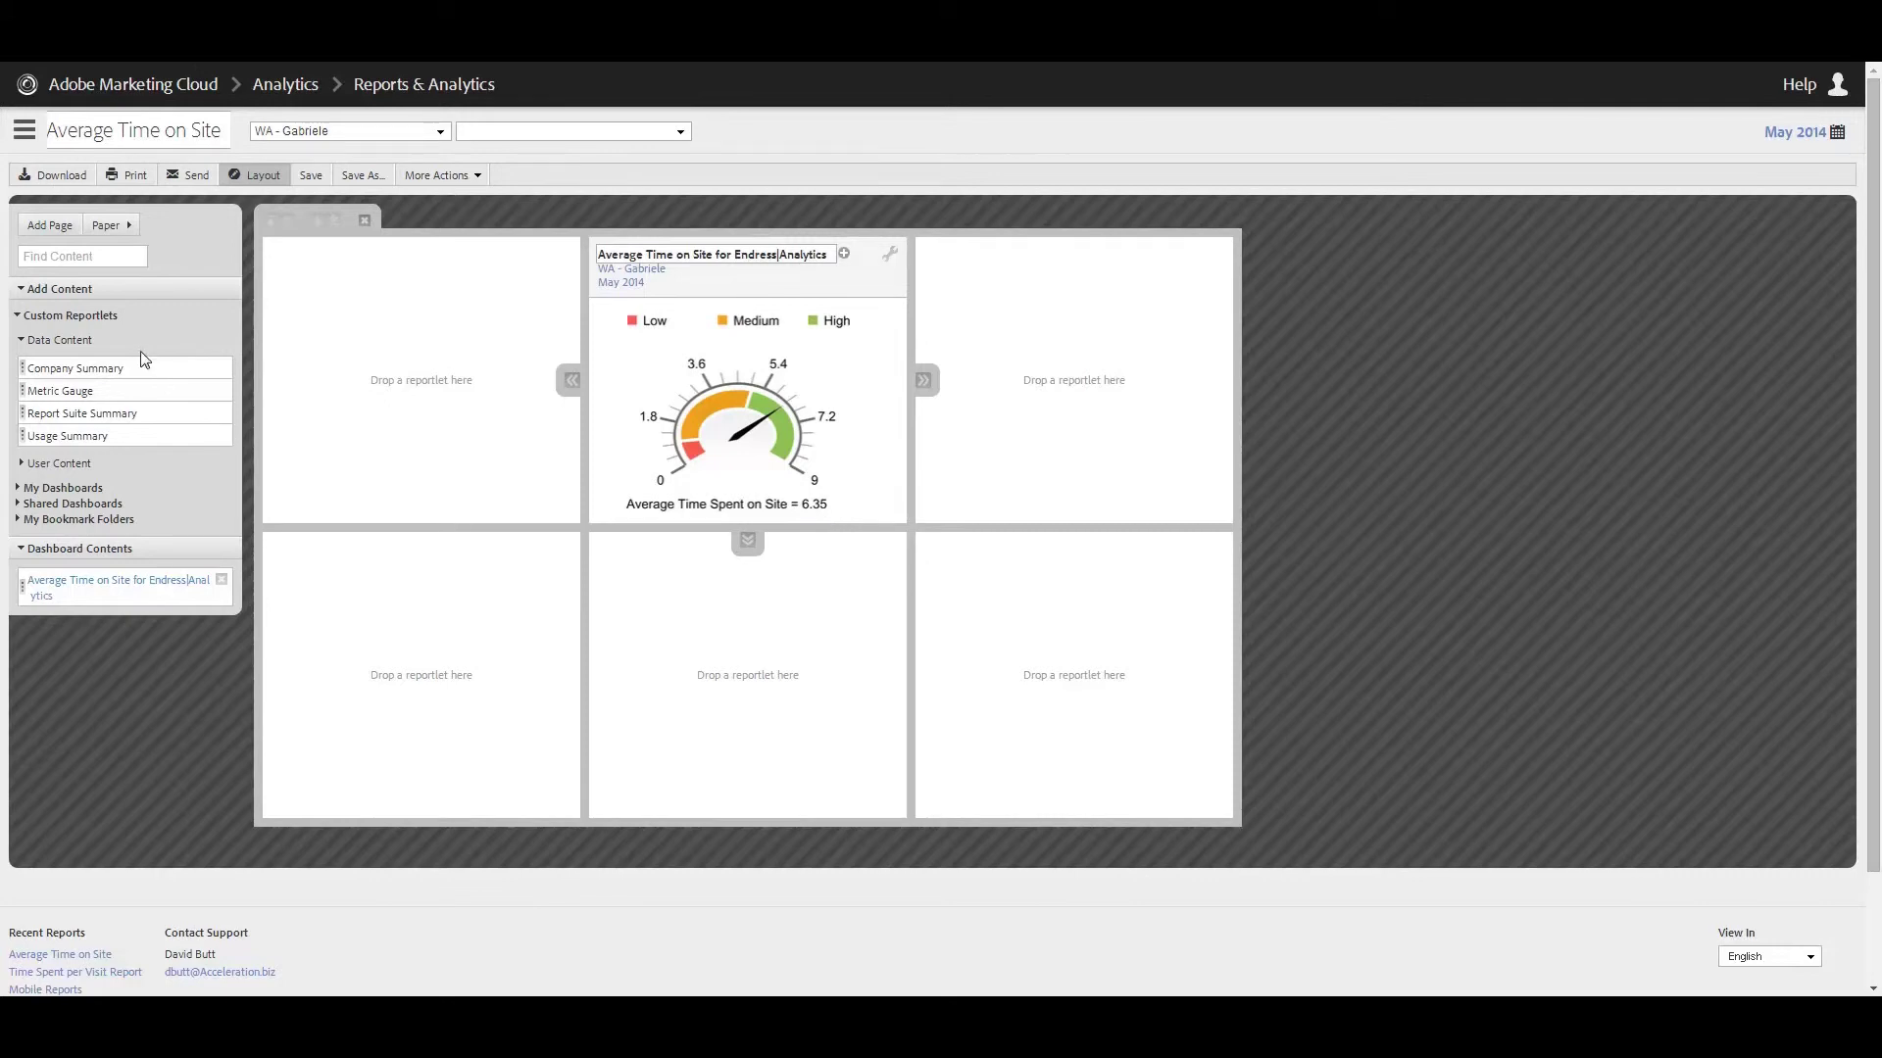
- Save the dashboard and leave layout editing mode
click(315, 175)
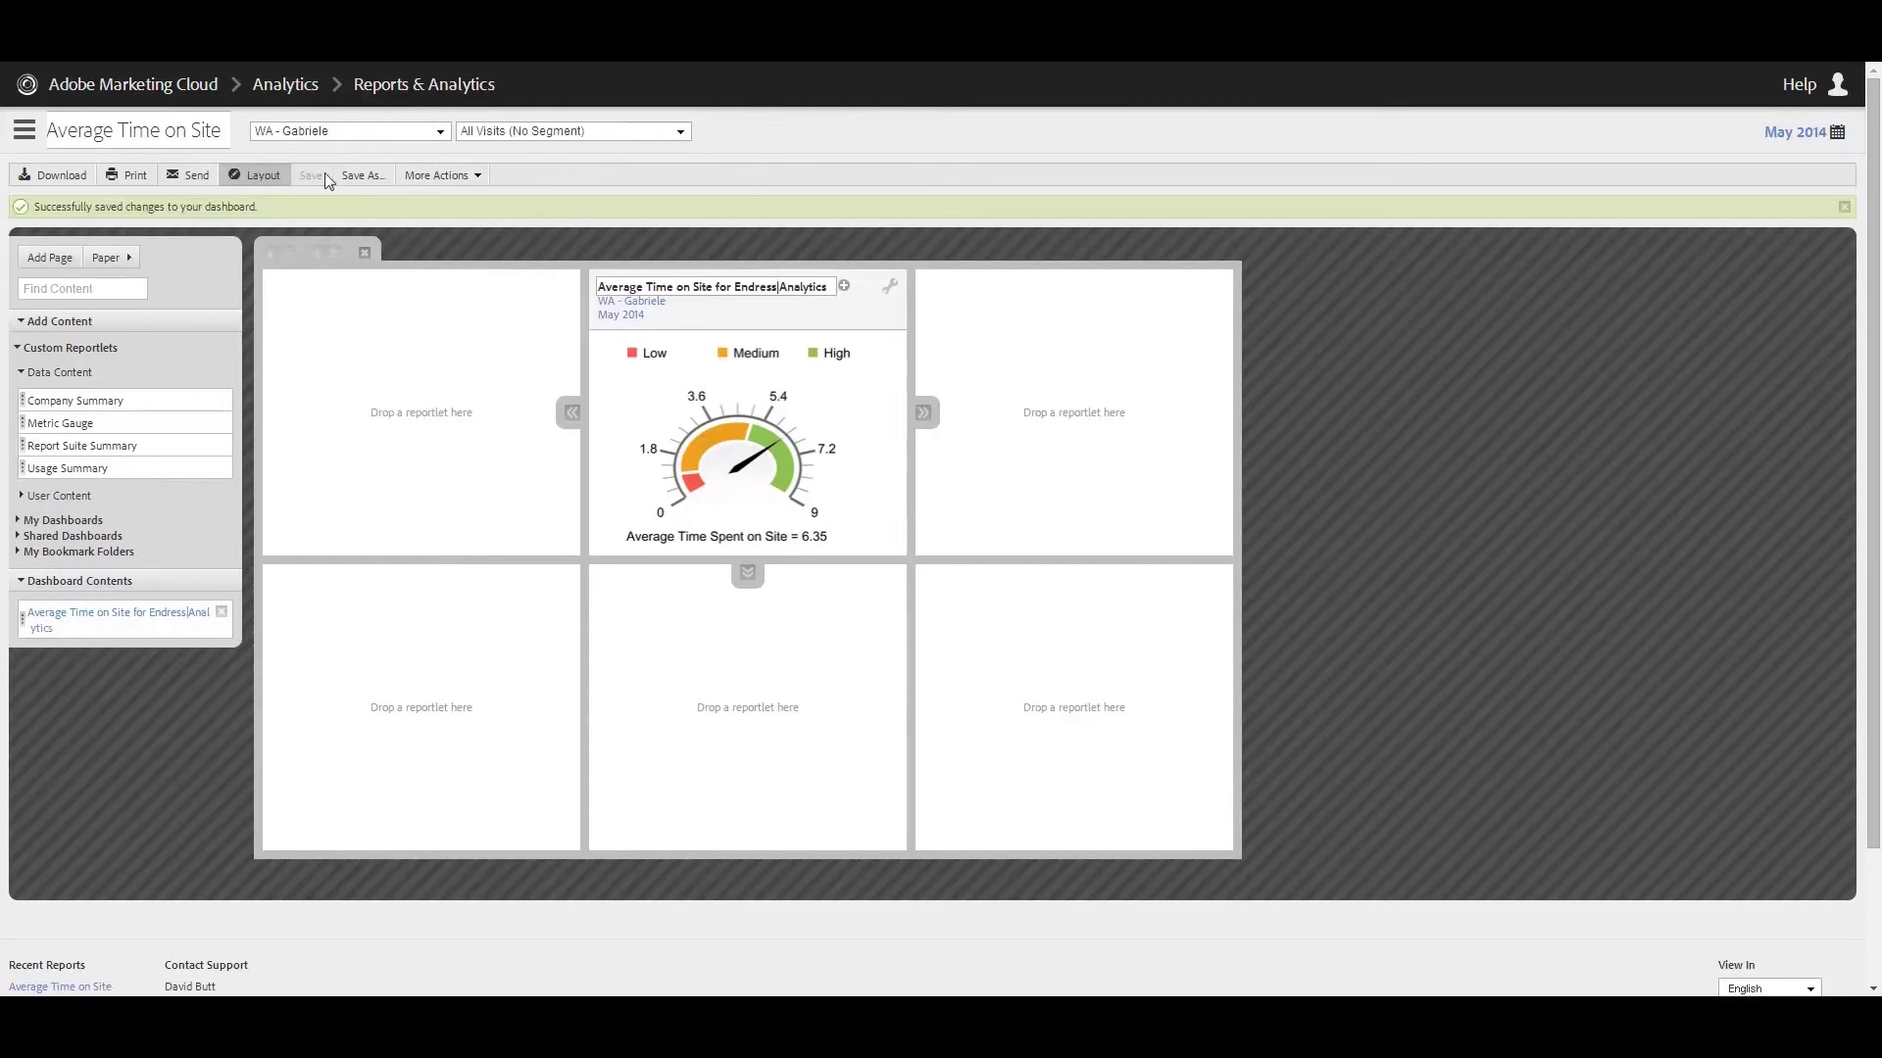
click(256, 177)
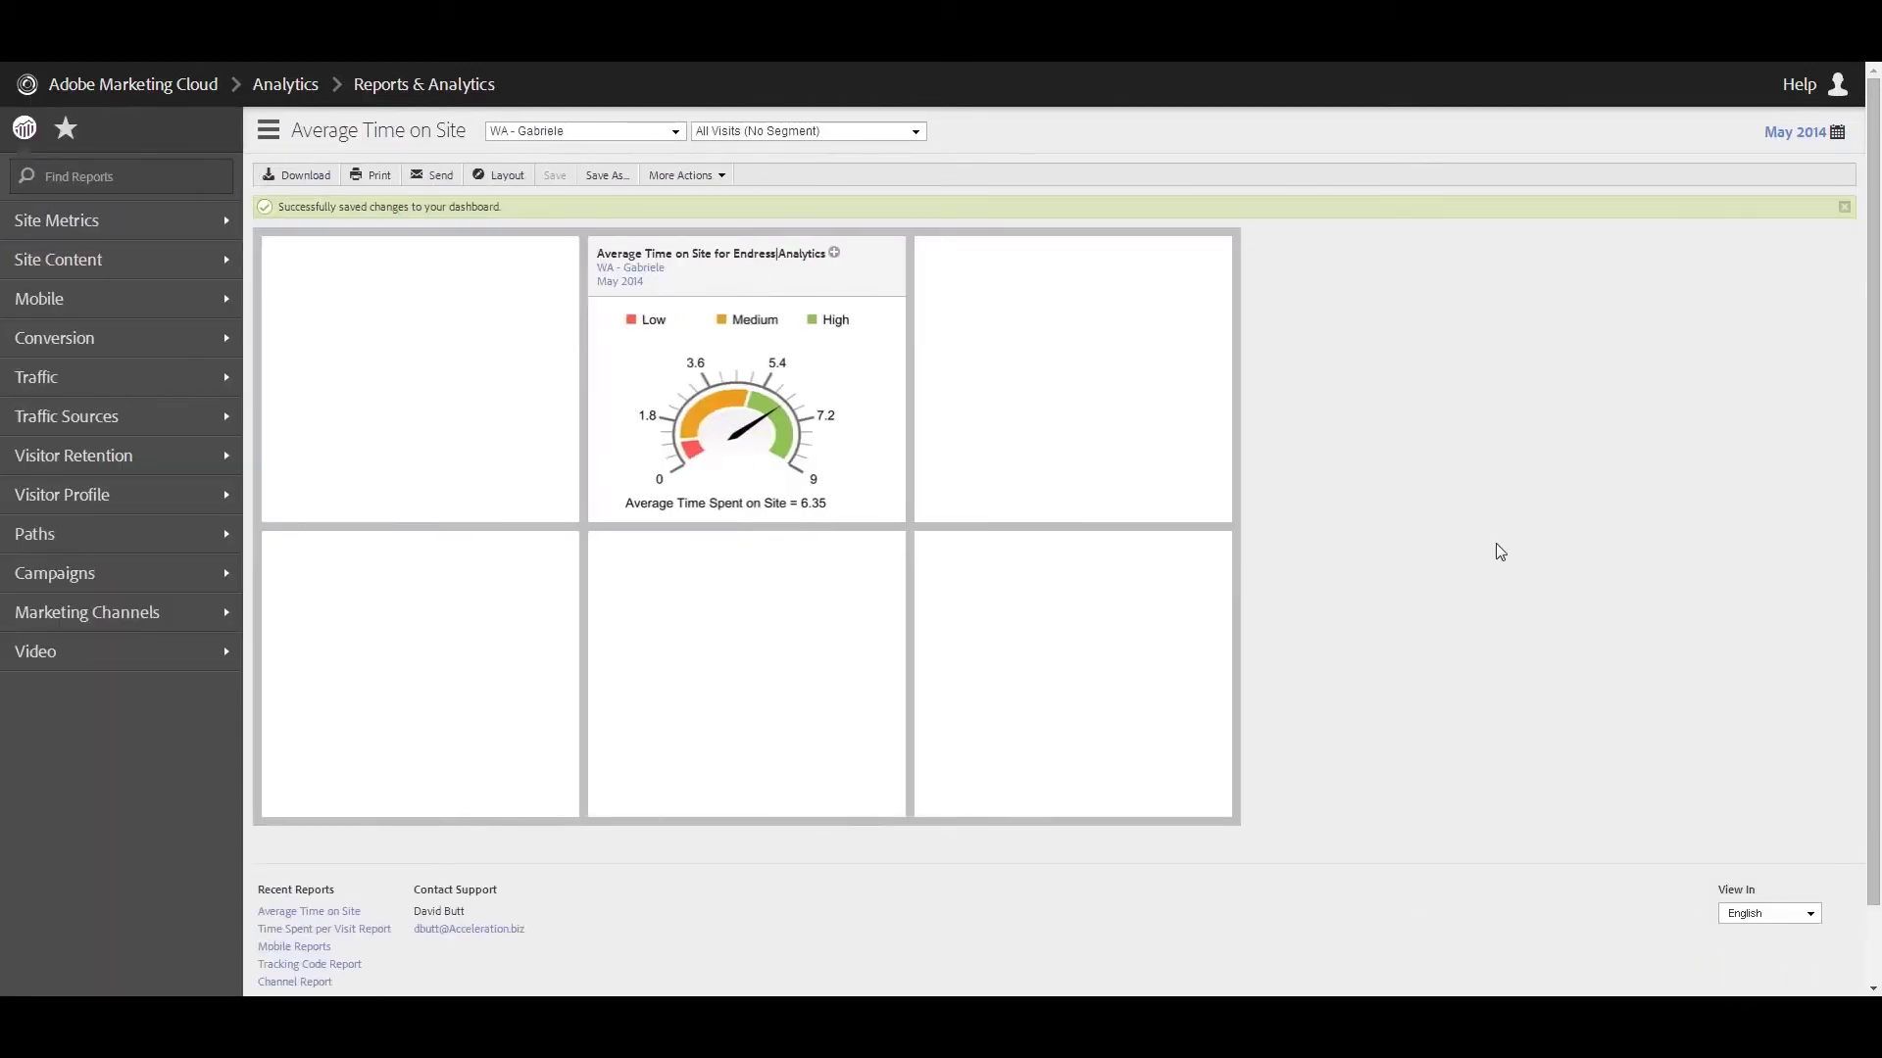